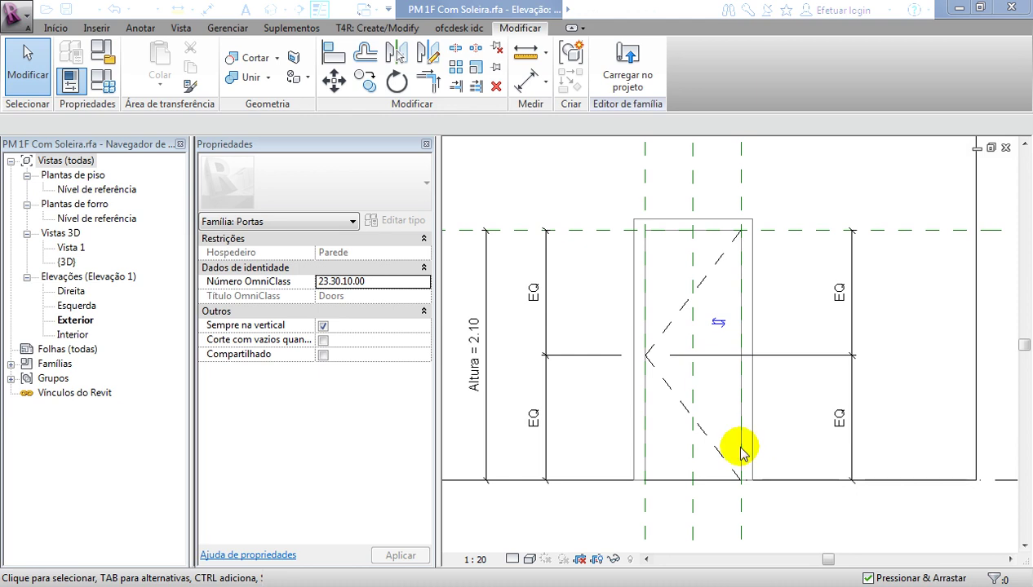
# Switch to the family's 3D view and orbit to a side view of the door.
pyautogui.click(581, 186)
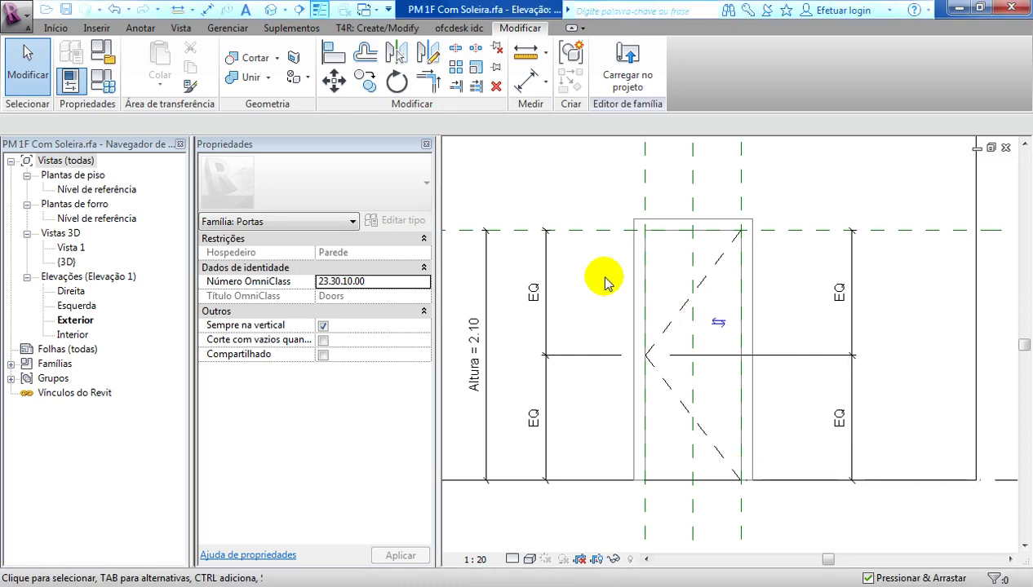
pyautogui.hotkey('ctrl', 'Tab')
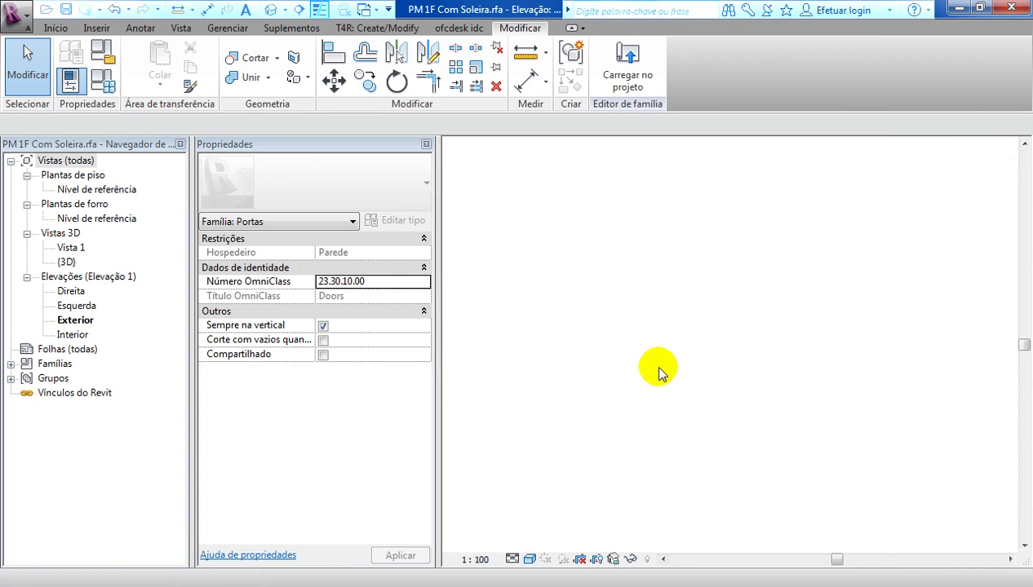
pyautogui.keyDown('shift'); pyautogui.moveTo(819, 472); pyautogui.dragTo(471, 446, button='middle'); pyautogui.keyUp('shift')
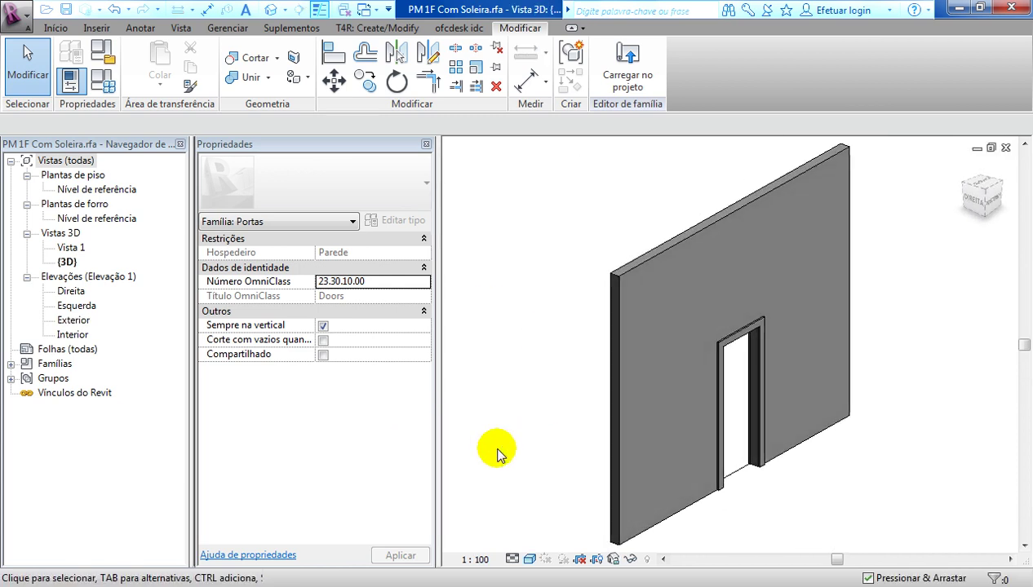
pyautogui.keyDown('shift'); pyautogui.moveTo(846, 479); pyautogui.dragTo(647, 313, button='middle'); pyautogui.keyUp('shift')
pyautogui.scroll(2, 641, 311)
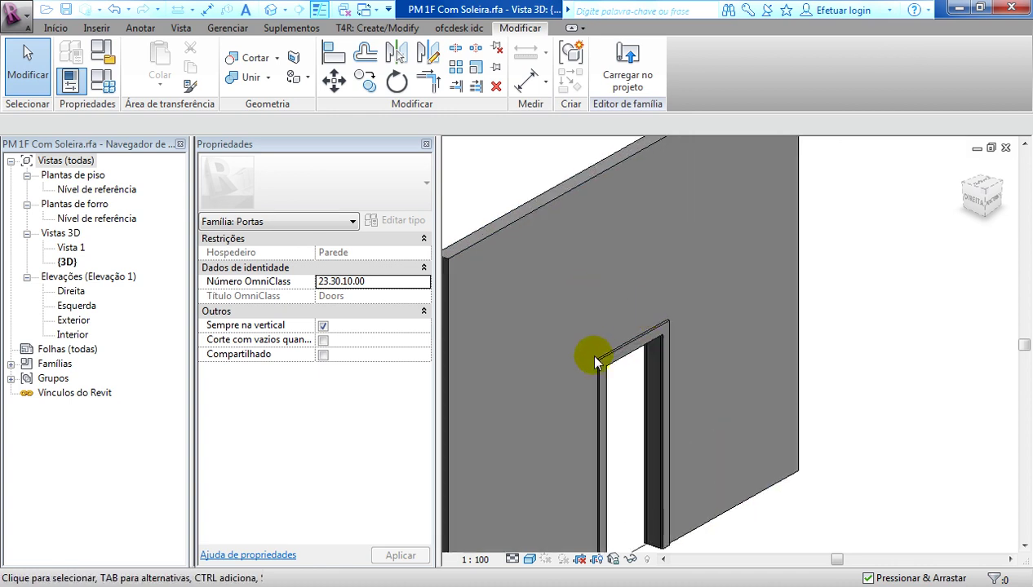
pyautogui.scroll(3, 588, 352)
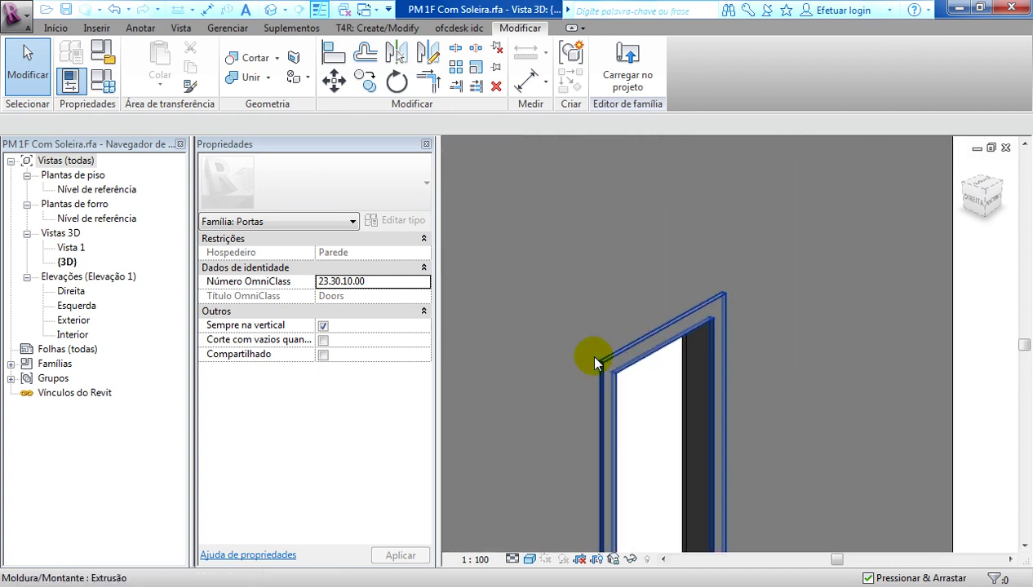
# Select both Moldura/Montante frame extrusions together.
pyautogui.click(657, 351)
pyautogui.scroll(-3, 726, 287)
pyautogui.moveTo(571, 318)
pyautogui.keyDown('shift'); pyautogui.mouseDown(button='middle')
pyautogui.moveTo(837, 387)
pyautogui.moveTo(915, 387)
pyautogui.moveTo(876, 369)
pyautogui.mouseUp(button='middle'); pyautogui.keyUp('shift')
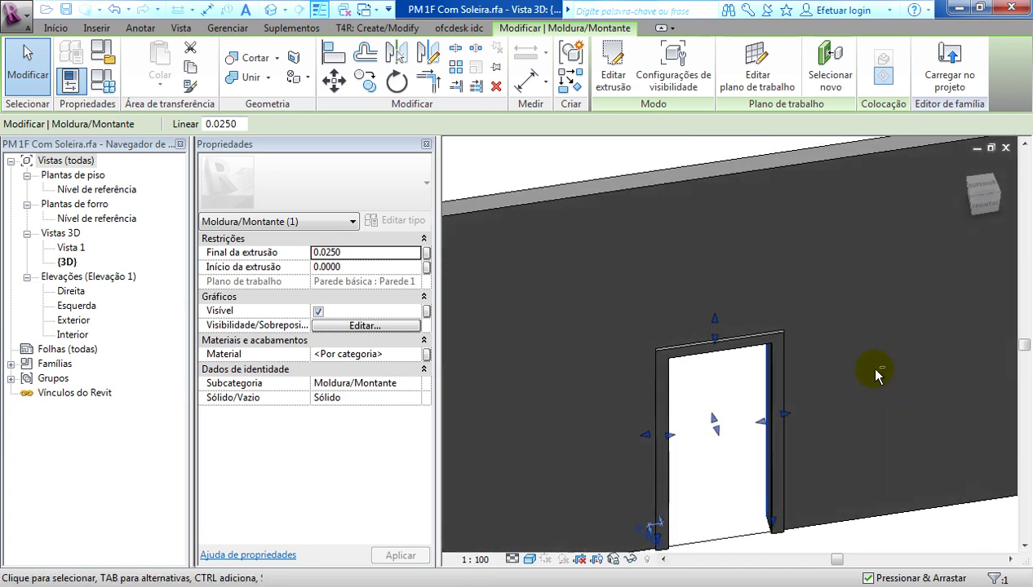
pyautogui.keyDown('ctrl'); pyautogui.click(779, 364); pyautogui.keyUp('ctrl')
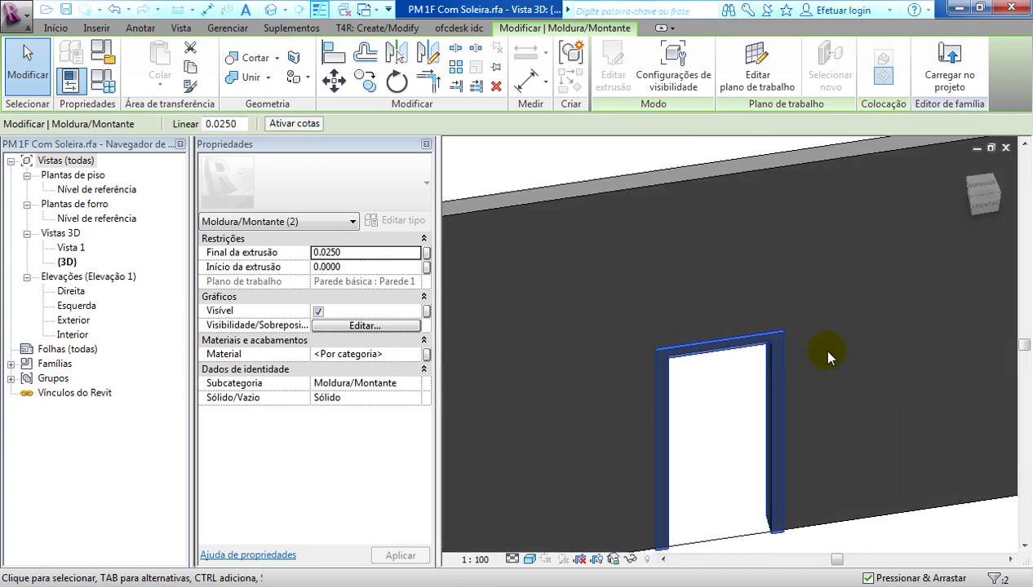
pyautogui.scroll(-2, 824, 347)
pyautogui.moveTo(849, 350); pyautogui.dragTo(779, 317, button='middle')
pyautogui.moveTo(657, 433)
pyautogui.keyDown('shift'); pyautogui.mouseDown(button='middle')
pyautogui.moveTo(680, 415)
pyautogui.moveTo(719, 415)
pyautogui.moveTo(742, 355)
pyautogui.mouseUp(button='middle'); pyautogui.keyUp('shift')
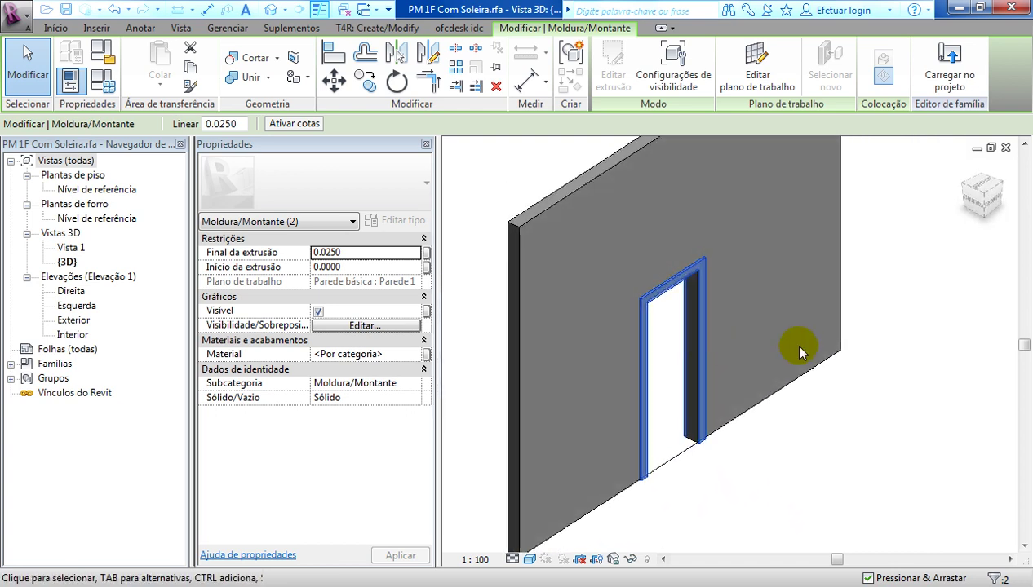
# Set both frame extrusions to appear only in 3D views, at Baixo, Médio and Alto detail.
pyautogui.click(676, 67)
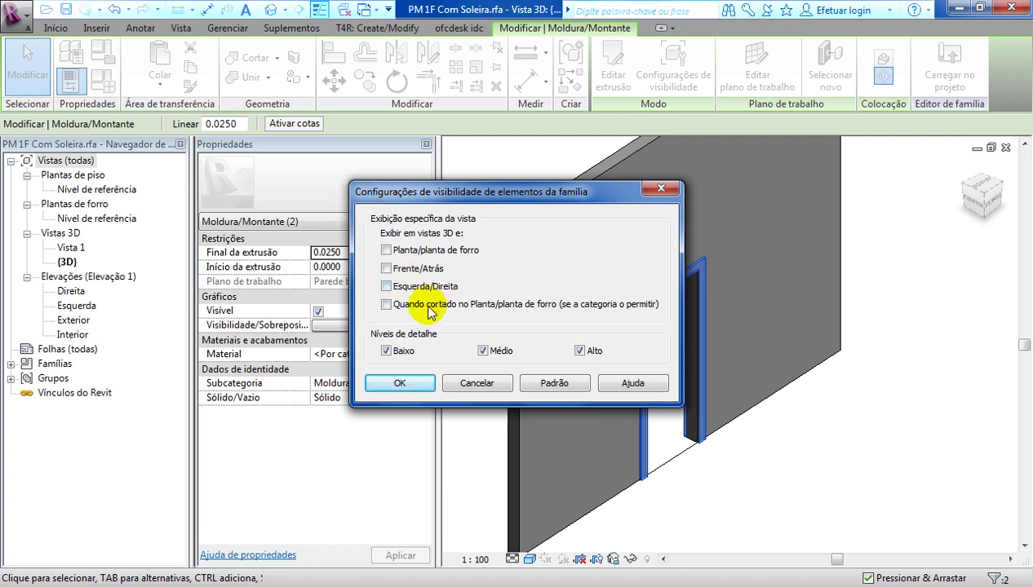
pyautogui.click(414, 391)
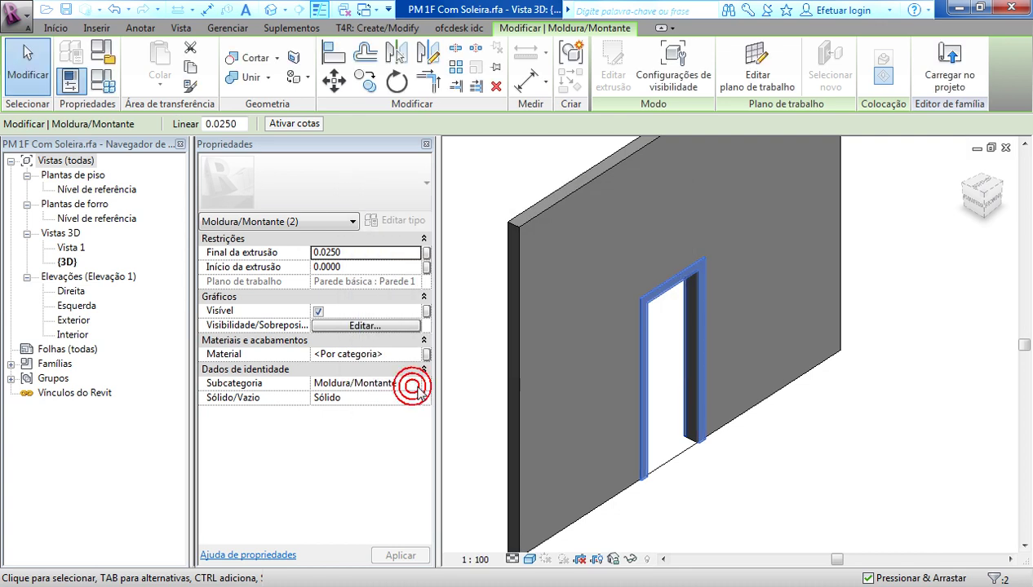
pyautogui.click(772, 462)
# Open the Nível de referência floor plan and load the door family into the project.
pyautogui.scroll(3, 722, 286)
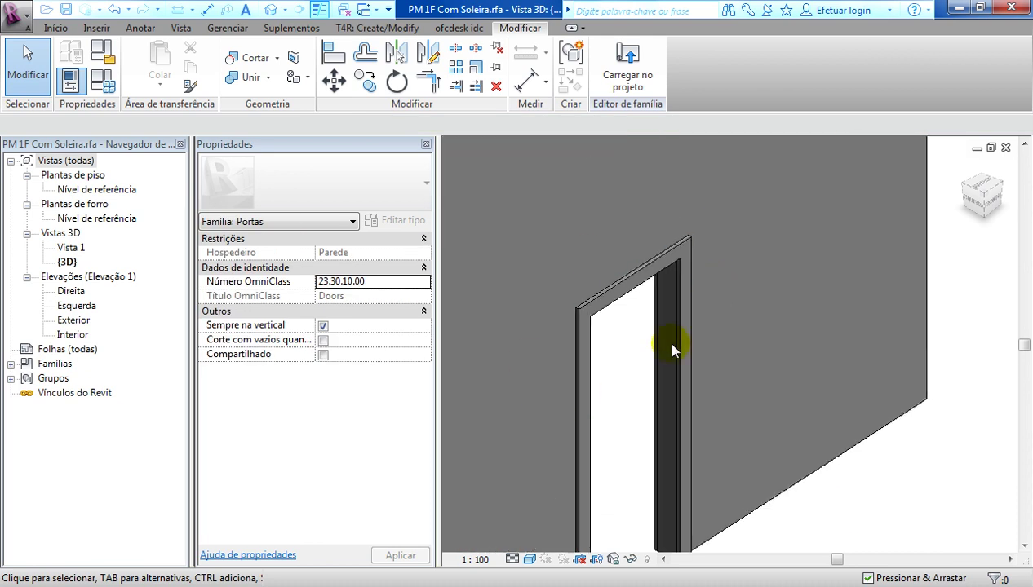
pyautogui.scroll(-3, 671, 349)
pyautogui.scroll(-2, 674, 328)
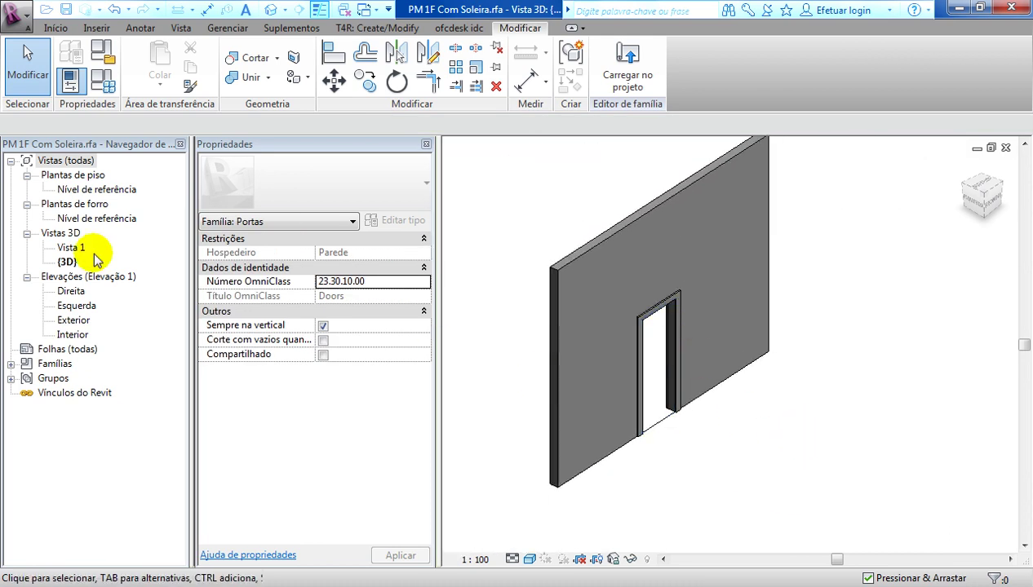
pyautogui.doubleClick(102, 218)
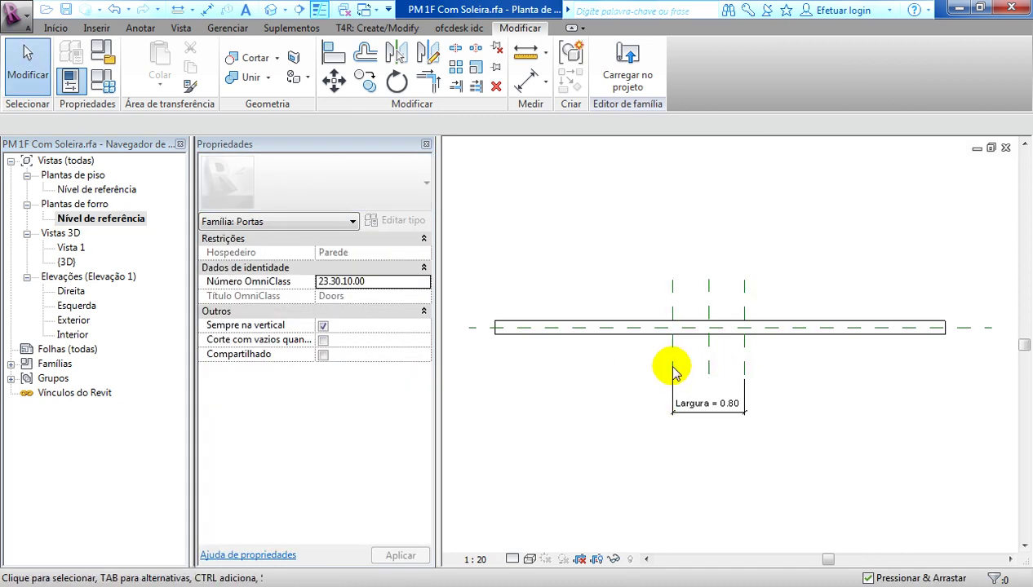
pyautogui.click(26, 204)
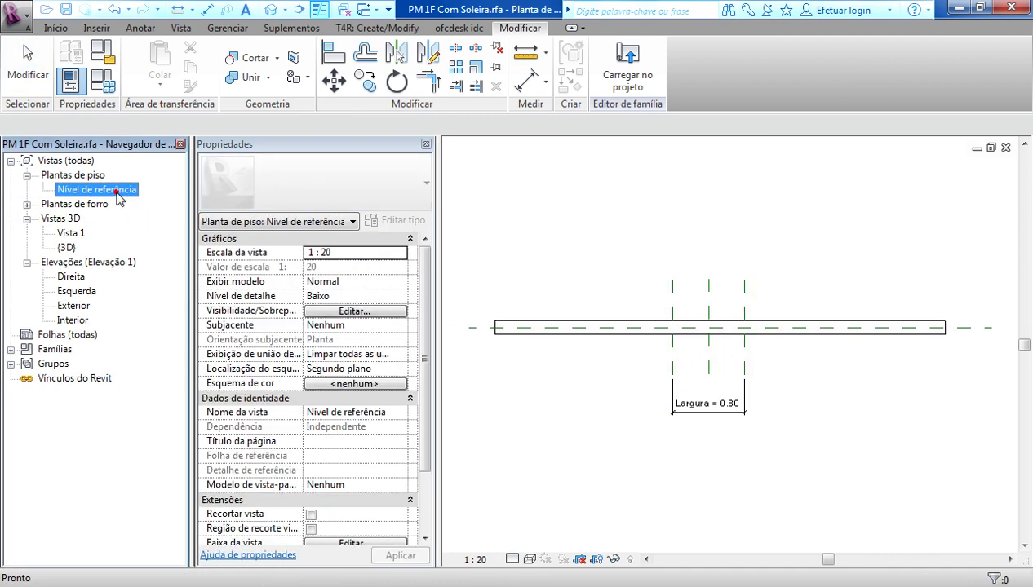
pyautogui.doubleClick(97, 190)
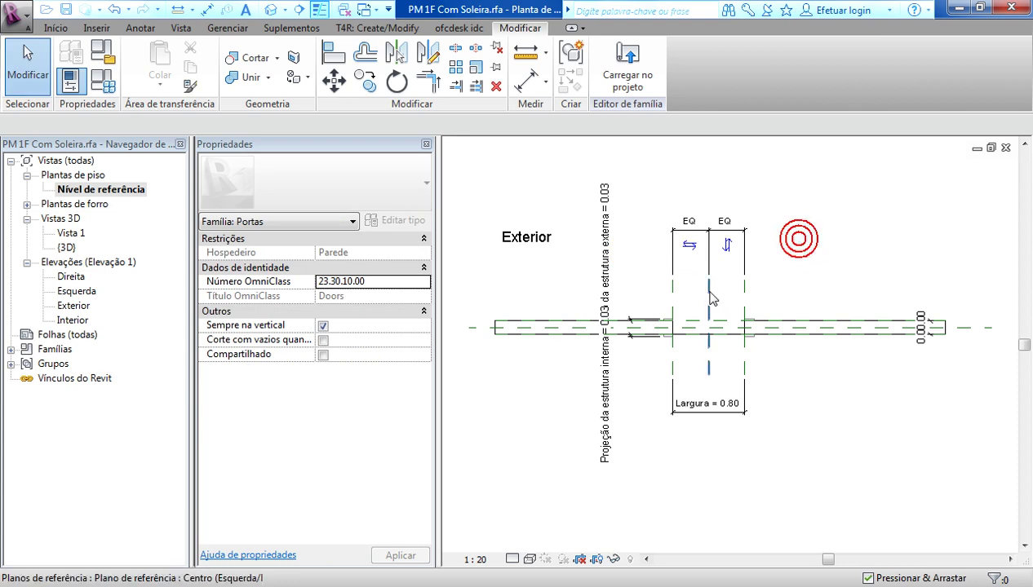
pyautogui.scroll(2, 789, 236)
pyautogui.click(628, 85)
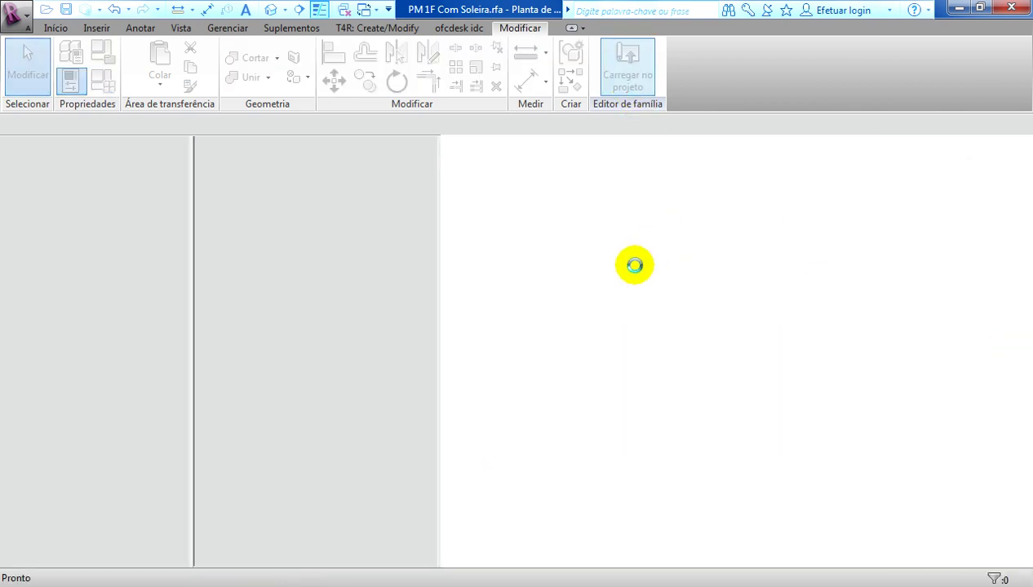
# Replace the existing version of the door family in the project.
pyautogui.click(527, 260)
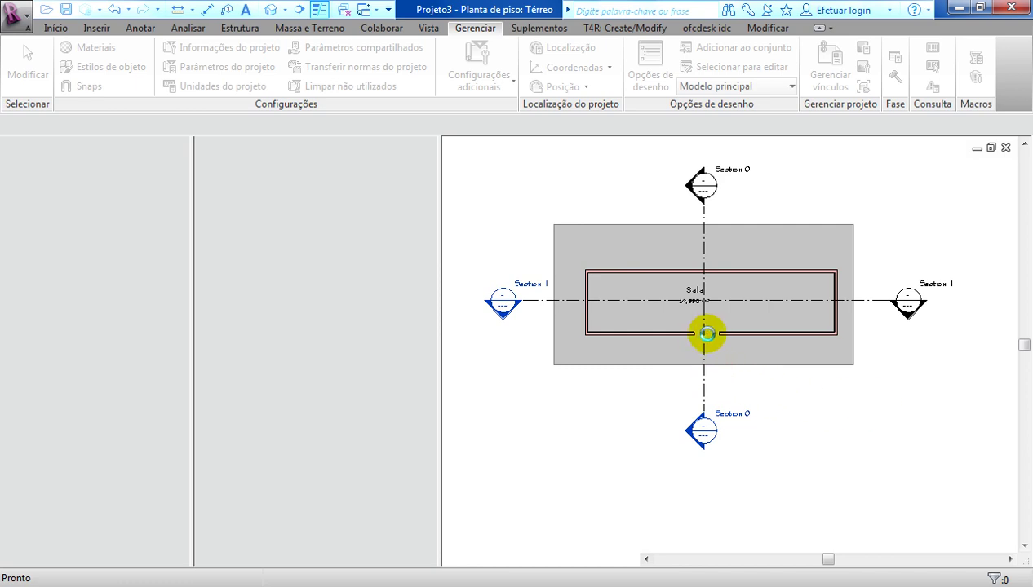
pyautogui.scroll(1, 702, 343)
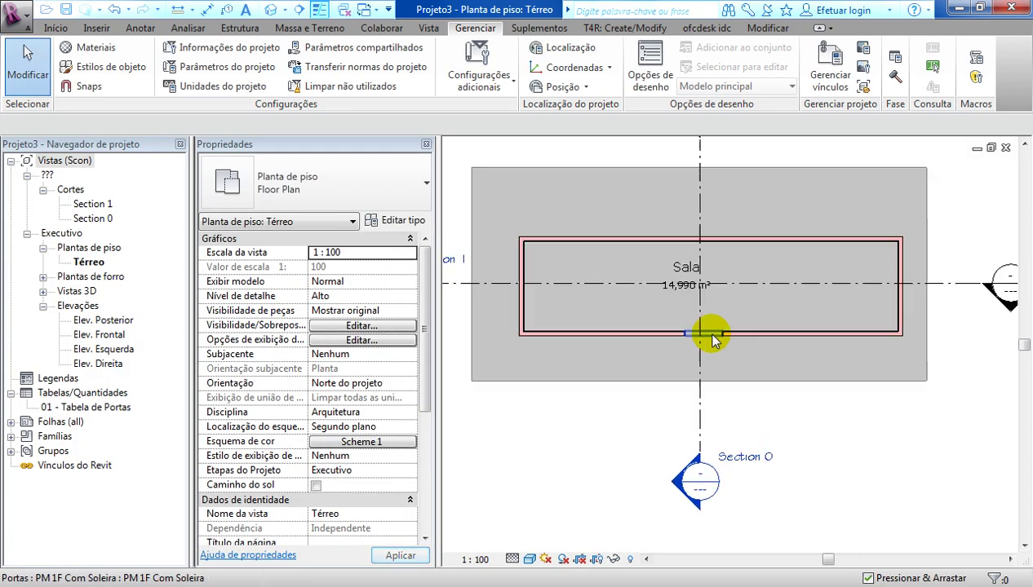
pyautogui.scroll(2, 708, 339)
pyautogui.scroll(3, 710, 342)
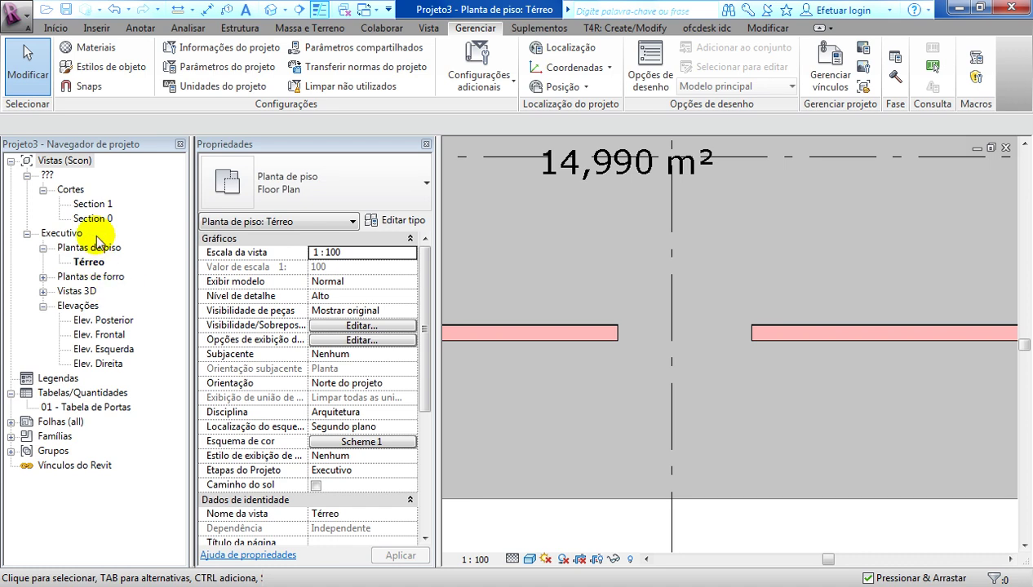
# Open the Elev. Frontal elevation and delete the Section 0 view.
pyautogui.click(272, 9)
pyautogui.scroll(3, 688, 448)
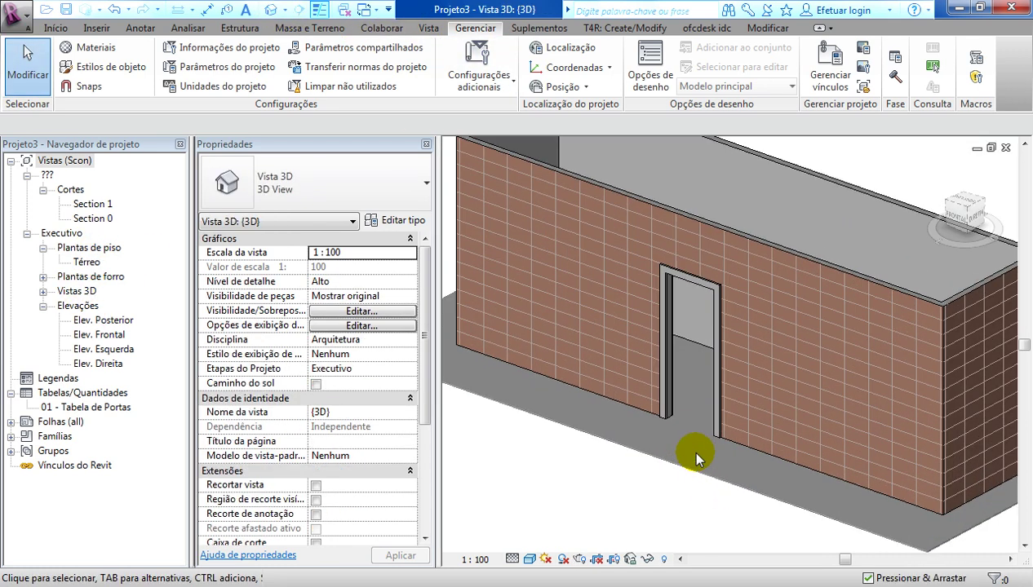
pyautogui.doubleClick(86, 336)
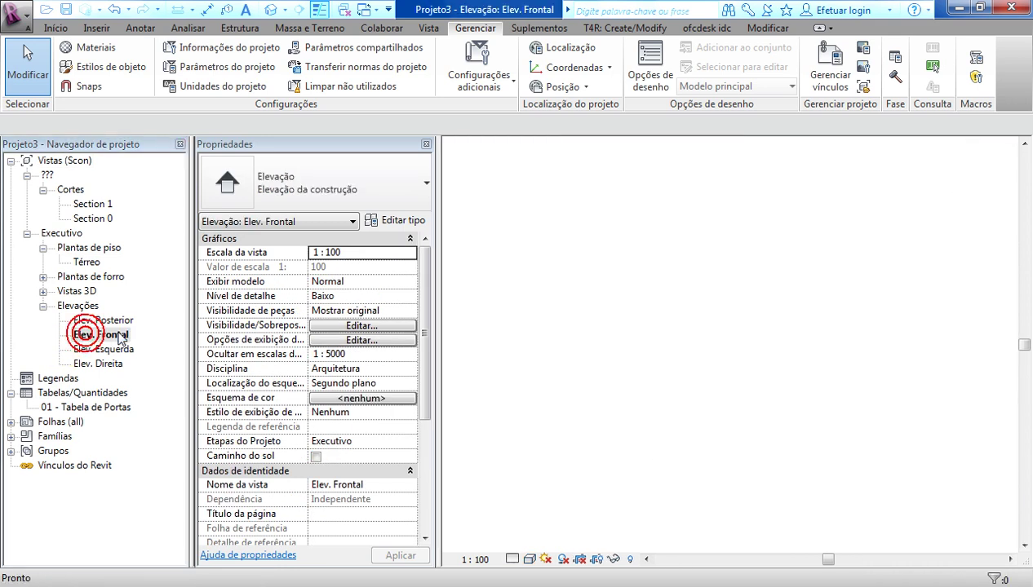
pyautogui.click(112, 221)
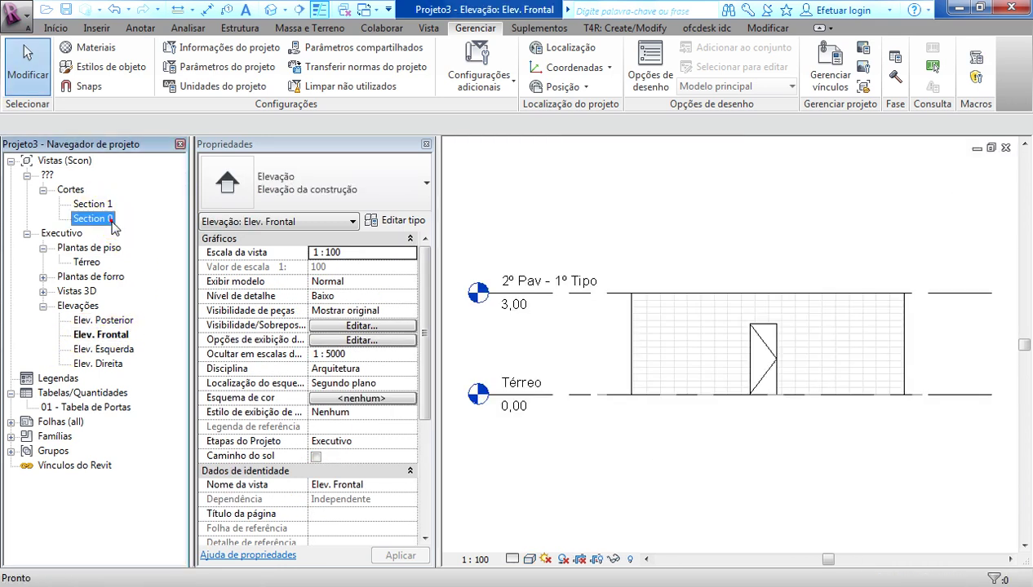
pyautogui.press('Delete')
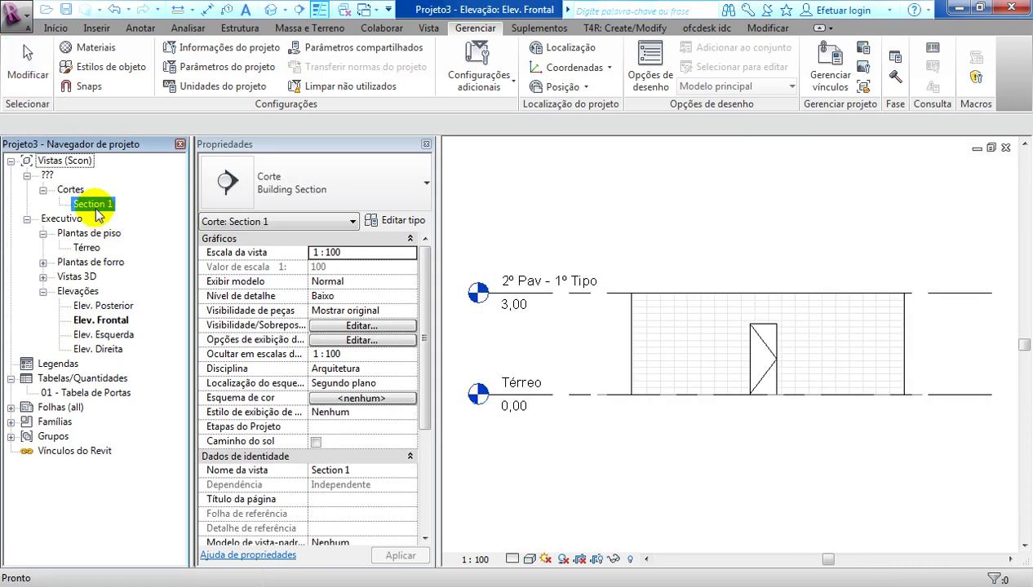
pyautogui.click(766, 445)
pyautogui.scroll(2, 767, 277)
pyautogui.scroll(2, 749, 364)
pyautogui.scroll(2, 783, 268)
pyautogui.scroll(2, 782, 265)
pyautogui.scroll(-2, 761, 260)
pyautogui.scroll(-3, 743, 277)
# Inspect the door in Section 1, then bring up the list of open windows.
pyautogui.doubleClick(90, 204)
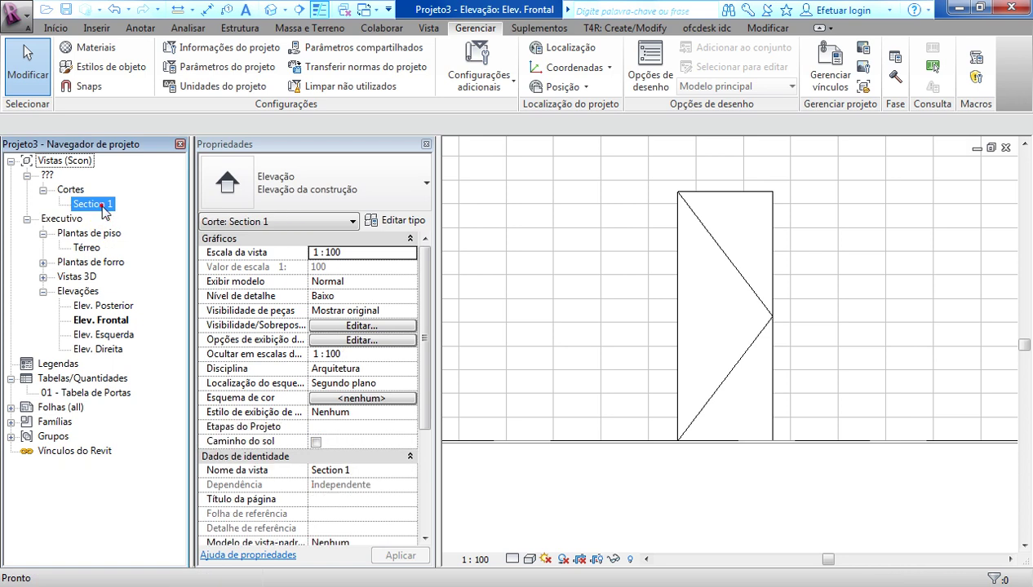
pyautogui.scroll(3, 706, 335)
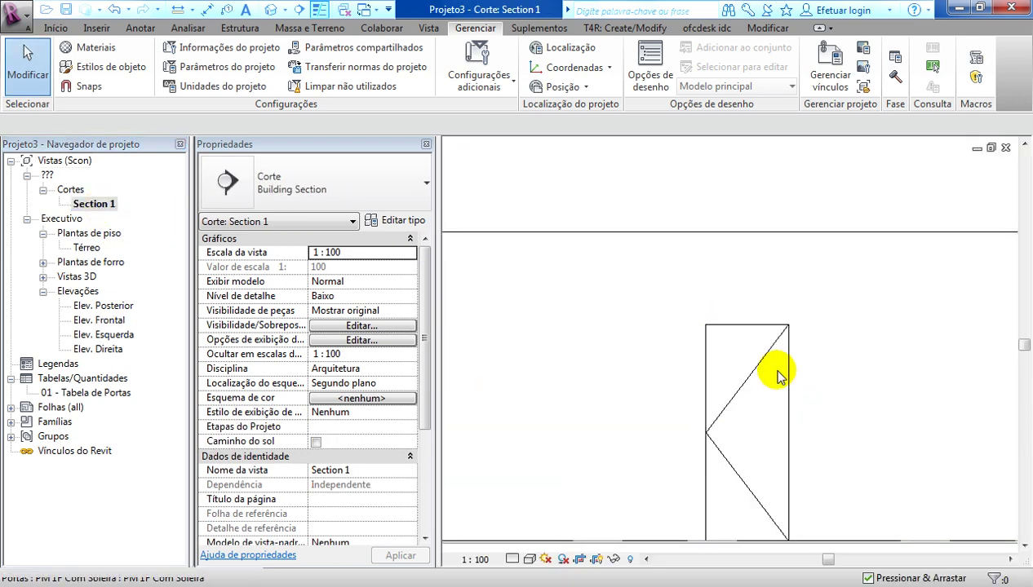
pyautogui.scroll(2, 823, 376)
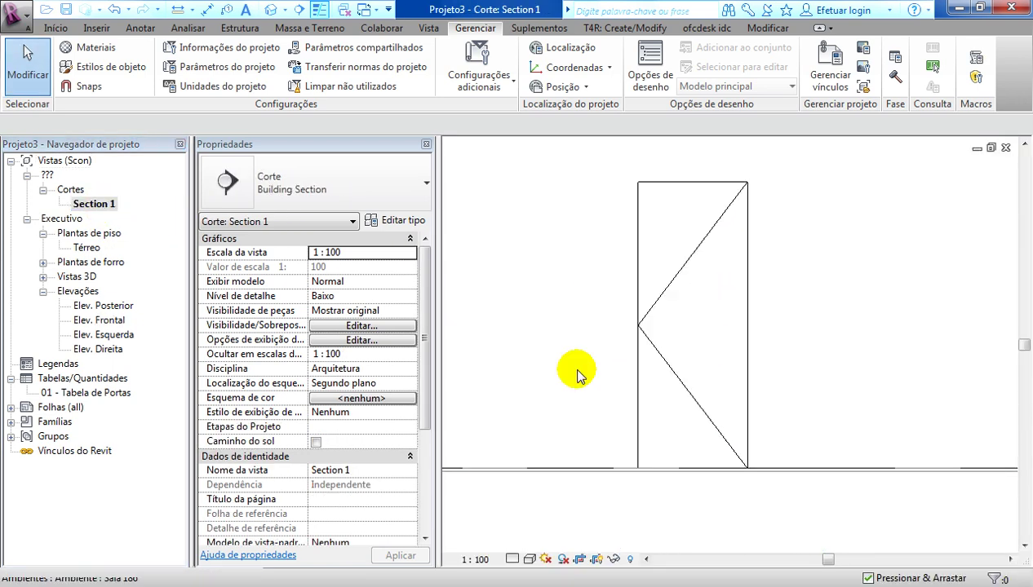
pyautogui.scroll(-2, 710, 465)
pyautogui.scroll(-2, 717, 511)
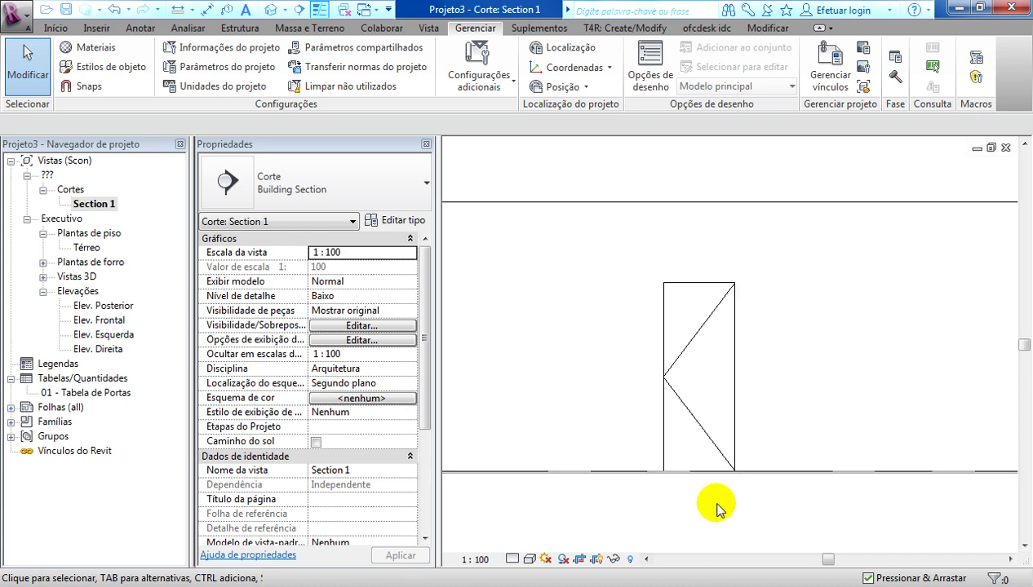
pyautogui.scroll(-1, 720, 466)
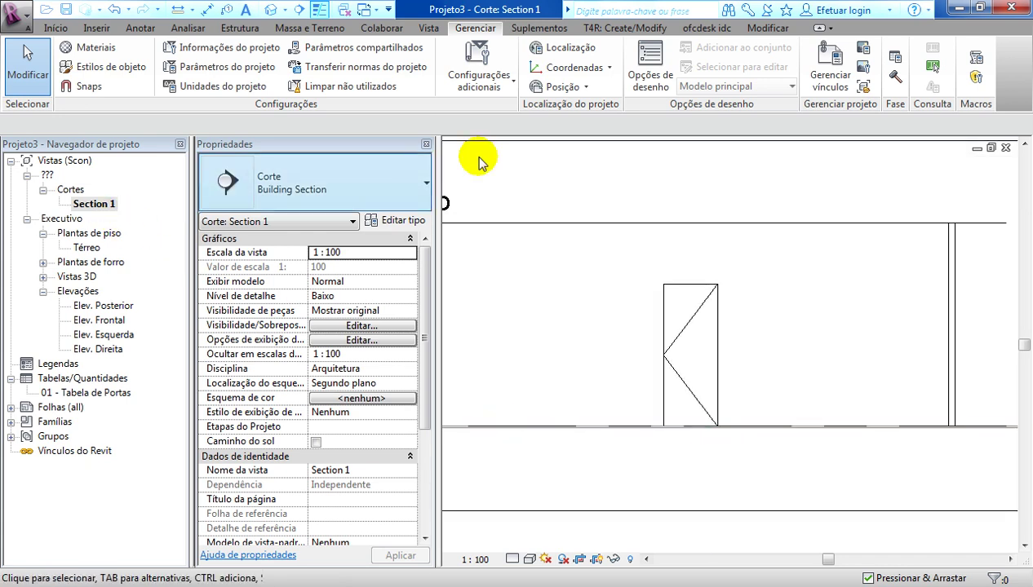
pyautogui.click(362, 15)
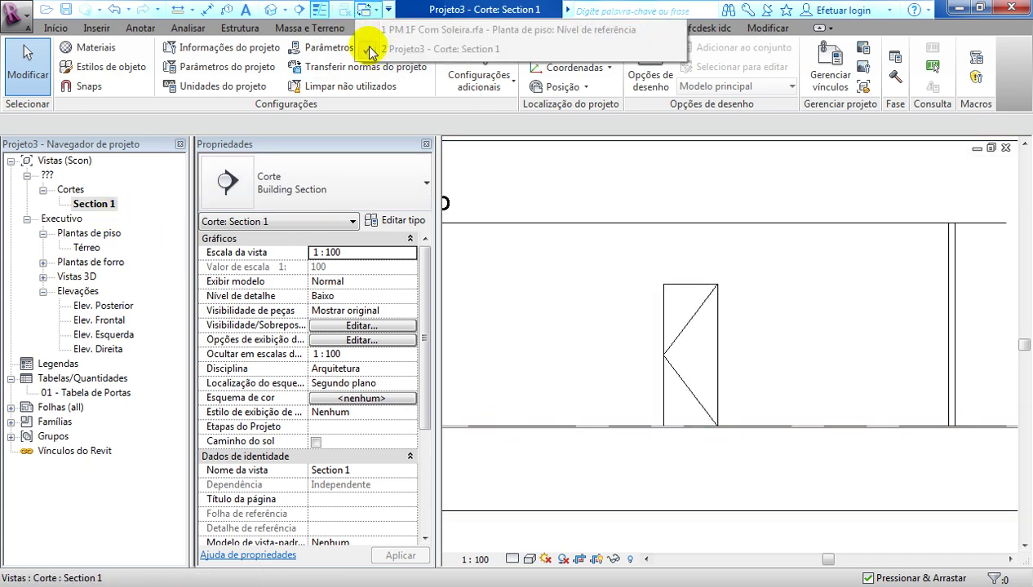
# Return to PM 1F Com Soleira.rfa, open its Exterior elevation zoomed on the door, and show the Anotar tools.
pyautogui.click(408, 28)
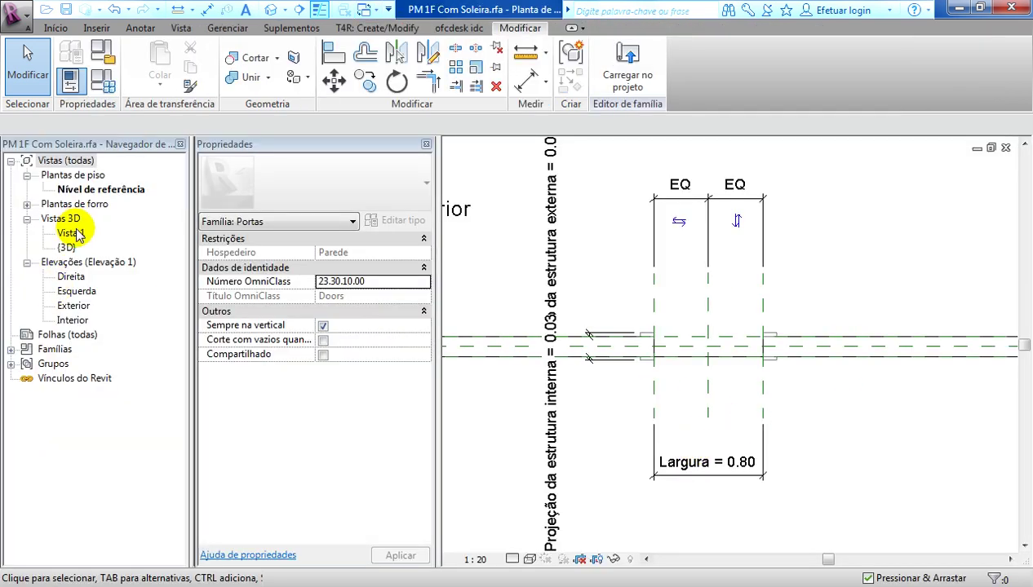
pyautogui.doubleClick(74, 306)
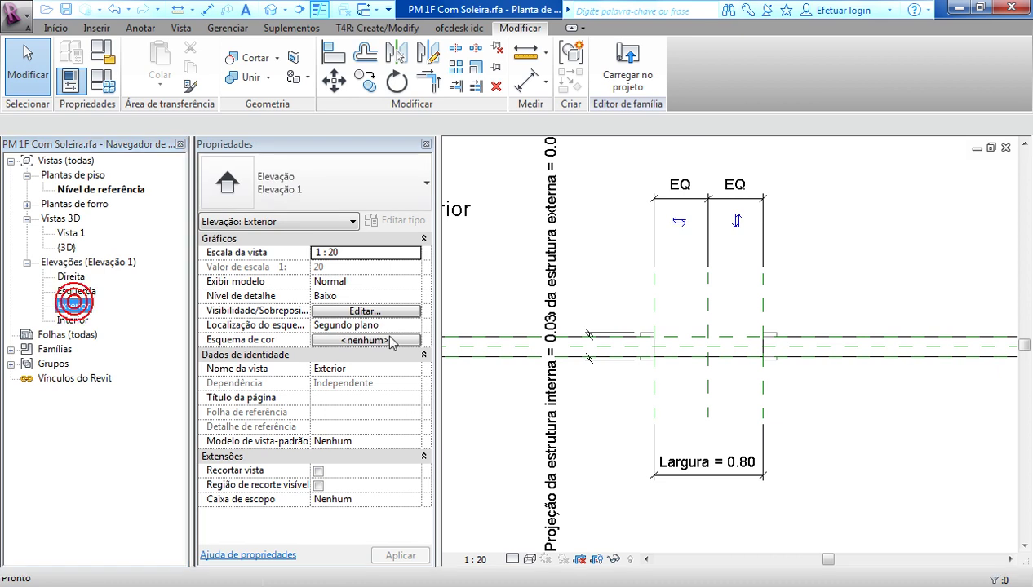
pyautogui.scroll(2, 727, 415)
pyautogui.scroll(2, 692, 380)
pyautogui.scroll(1, 653, 343)
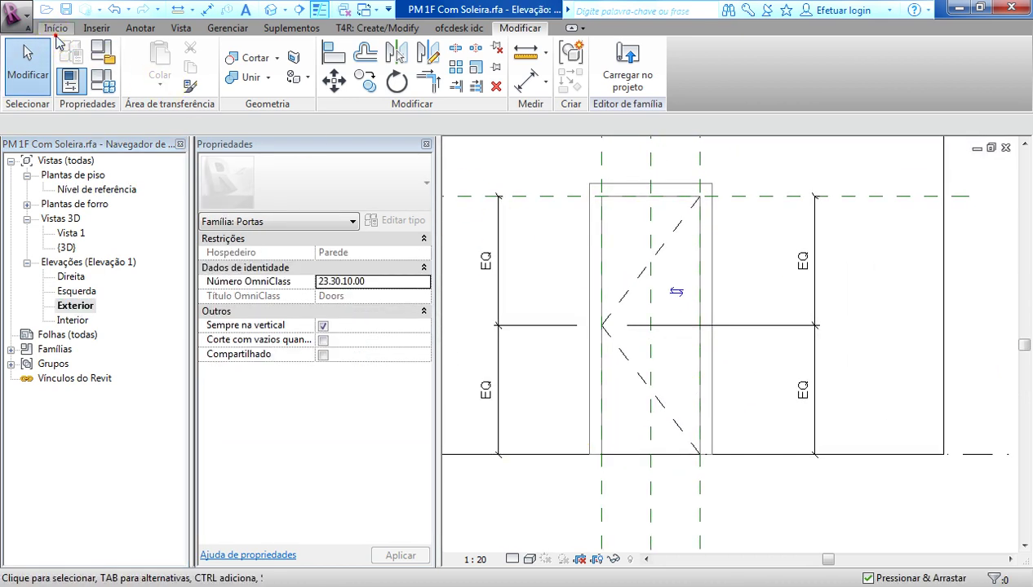
pyautogui.click(54, 29)
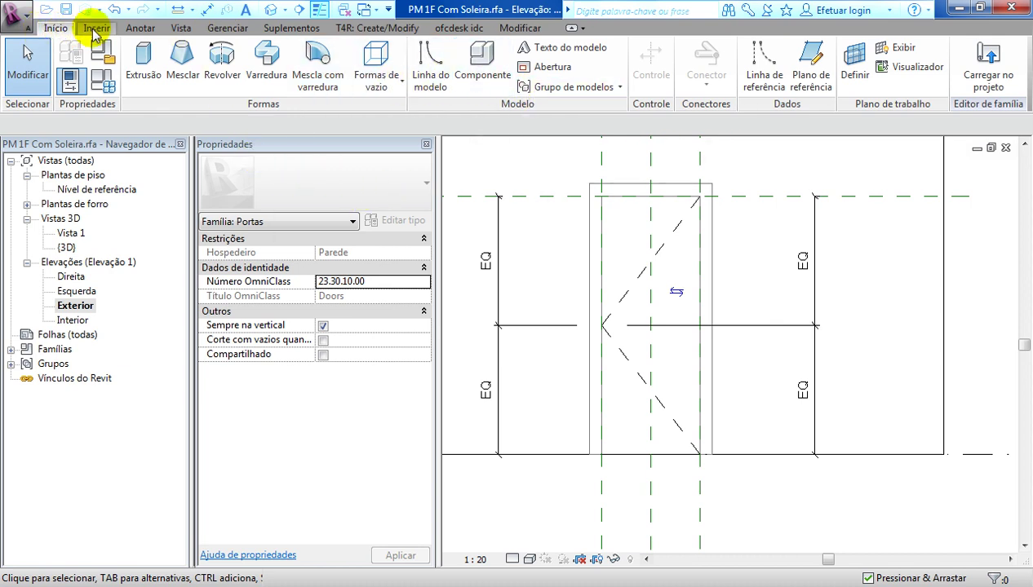
pyautogui.click(139, 29)
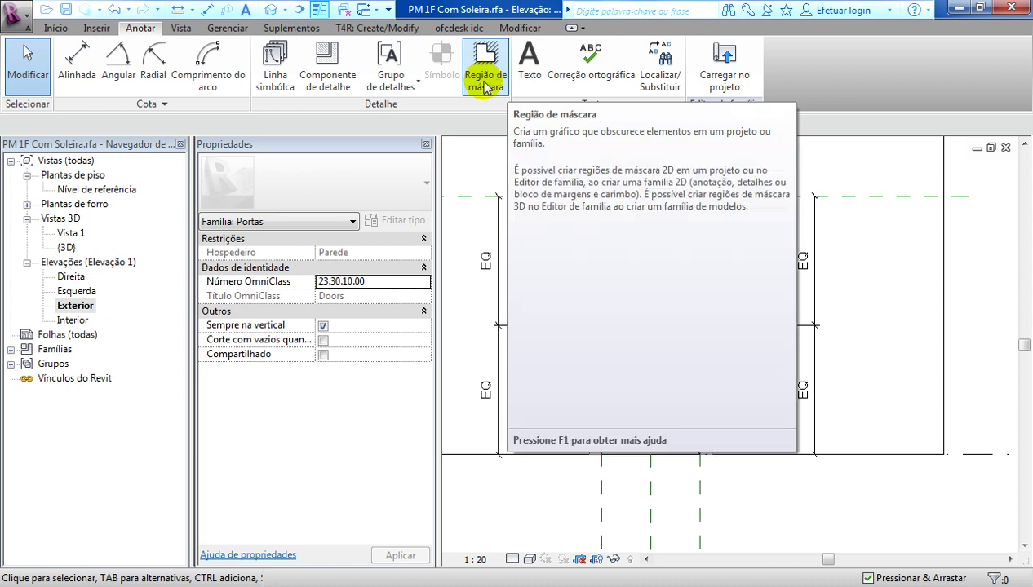
# Start a masking region and draw its left boundary edge, extending it to 2.3000.
pyautogui.click(486, 82)
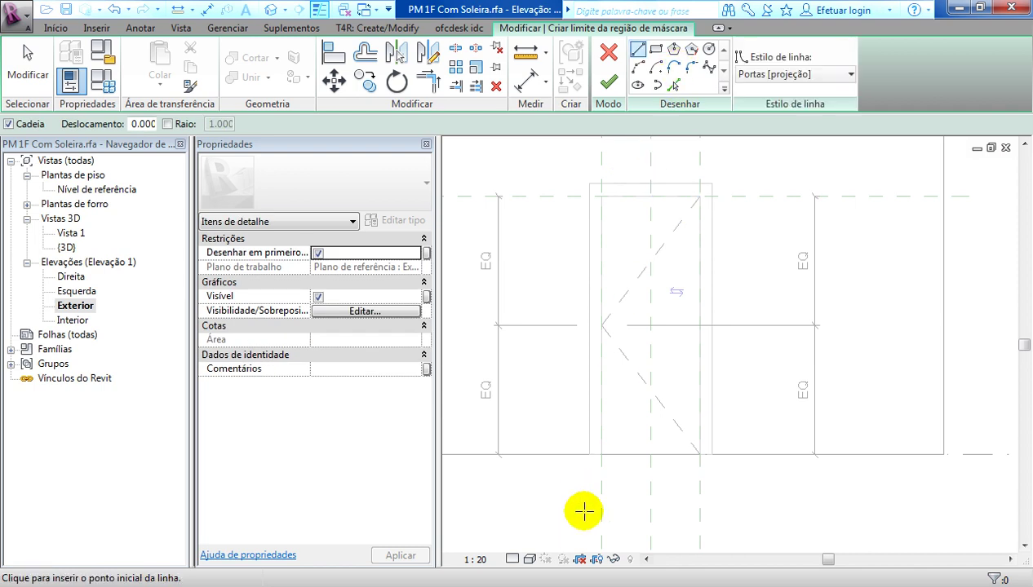
pyautogui.click(589, 455)
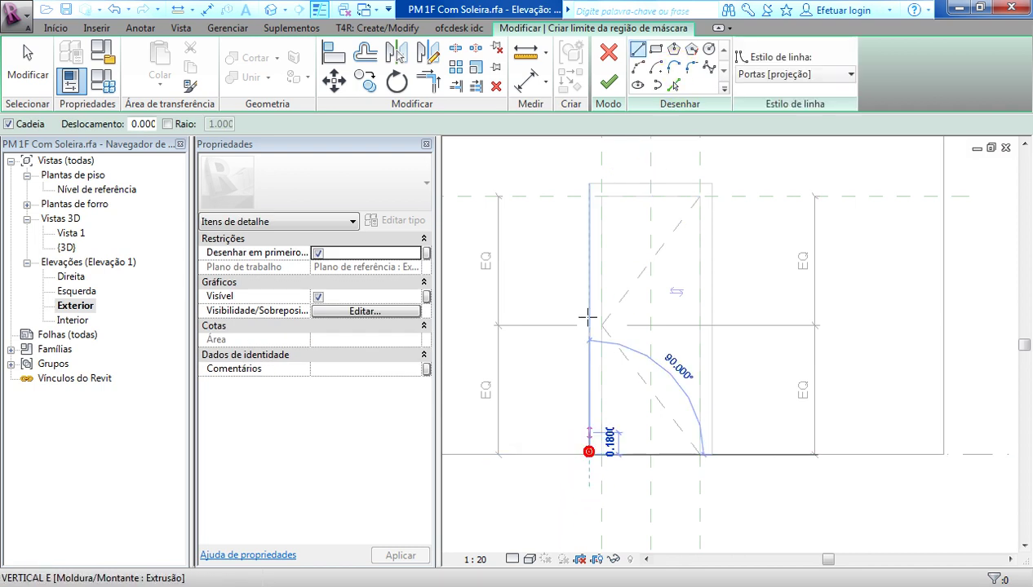
pyautogui.click(590, 184)
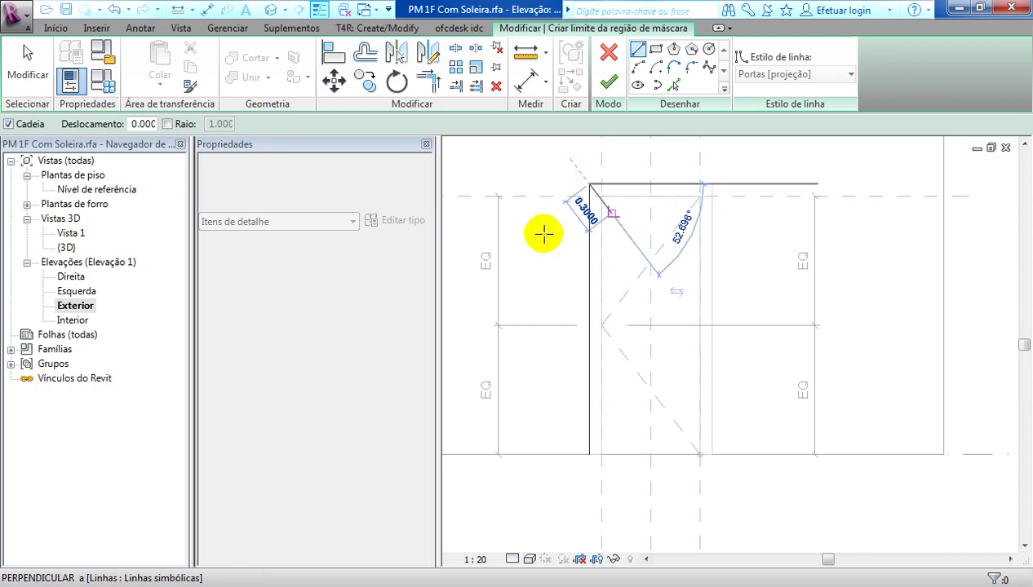
pyautogui.press('Escape')
pyautogui.press('Escape')
pyautogui.moveTo(554, 155); pyautogui.dragTo(603, 525)
pyautogui.moveTo(588, 385); pyautogui.dragTo(567, 385)
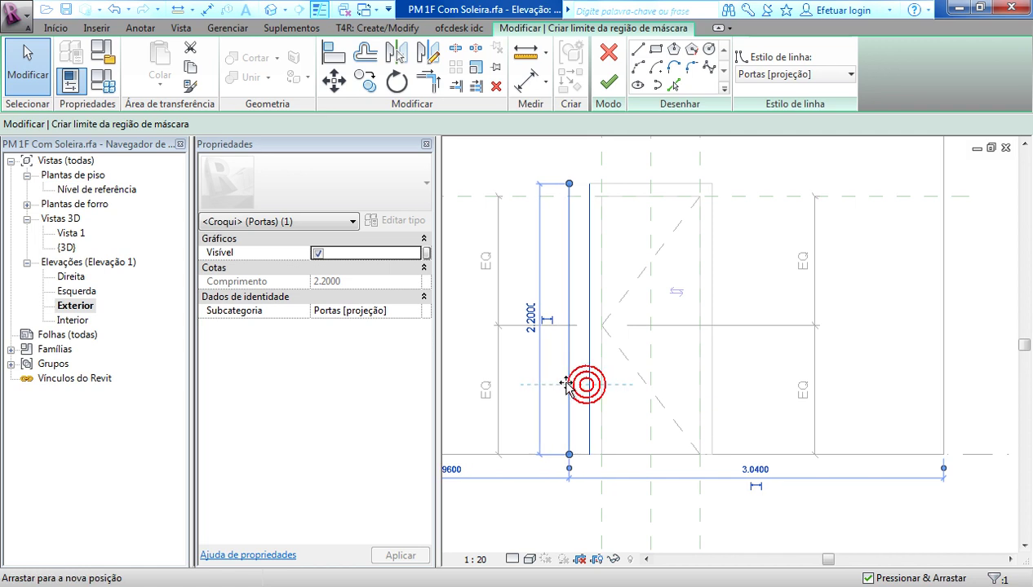
pyautogui.click(867, 517)
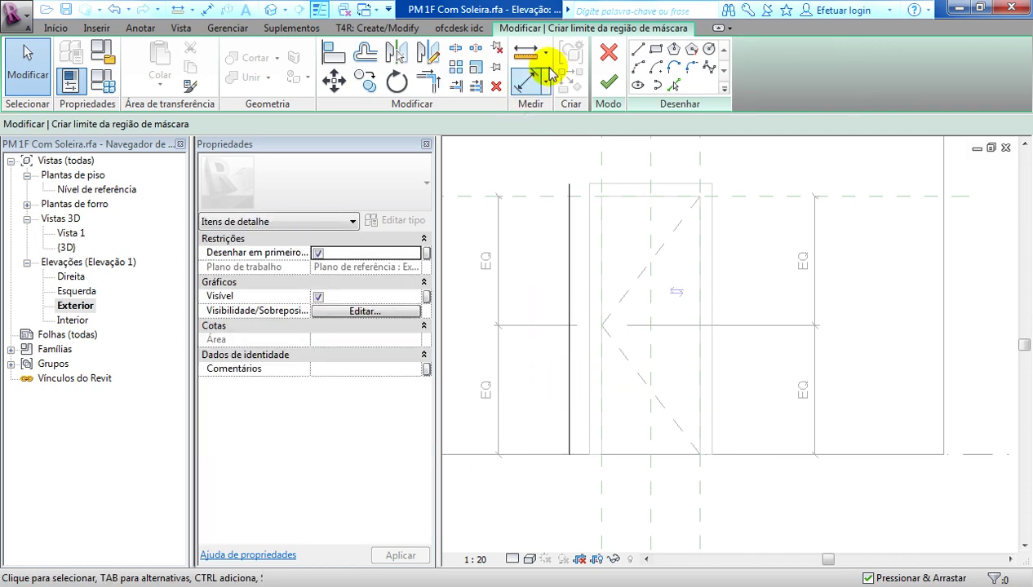
pyautogui.click(638, 49)
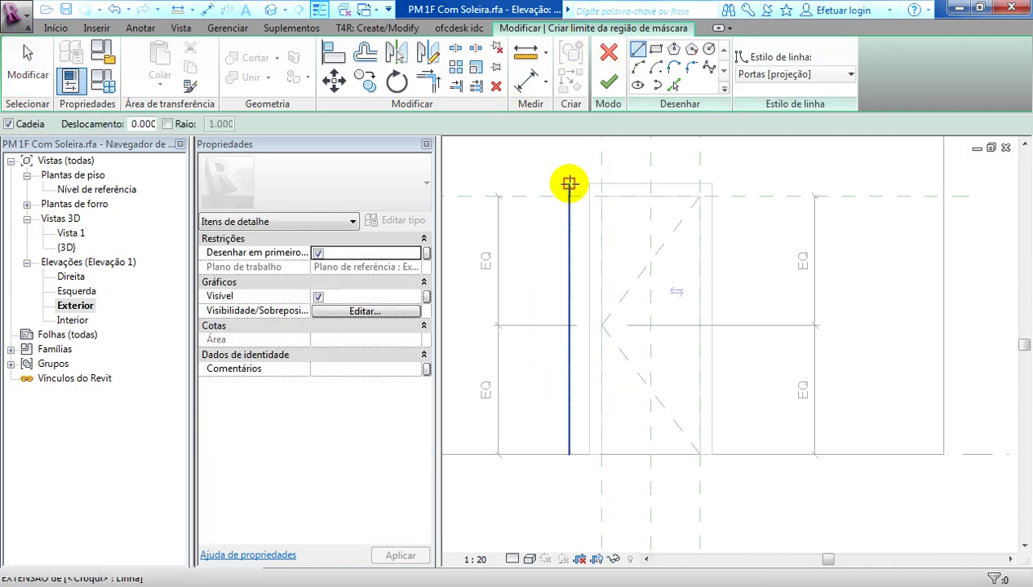
pyautogui.press('Escape')
pyautogui.click(570, 213)
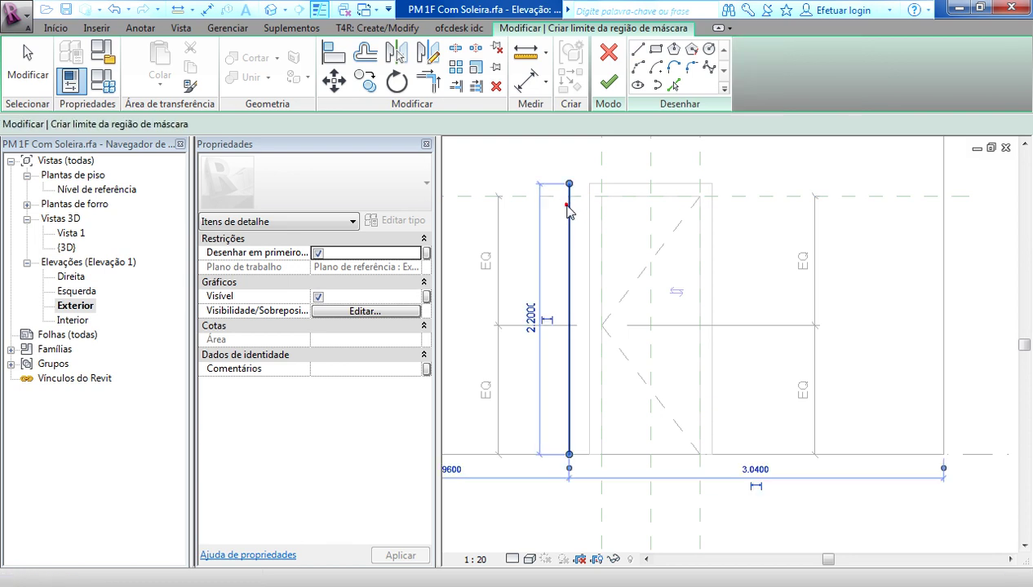
pyautogui.moveTo(569, 184)
pyautogui.mouseDown()
pyautogui.moveTo(567, 171)
pyautogui.moveTo(526, 157)
pyautogui.mouseUp()
pyautogui.click(519, 160)
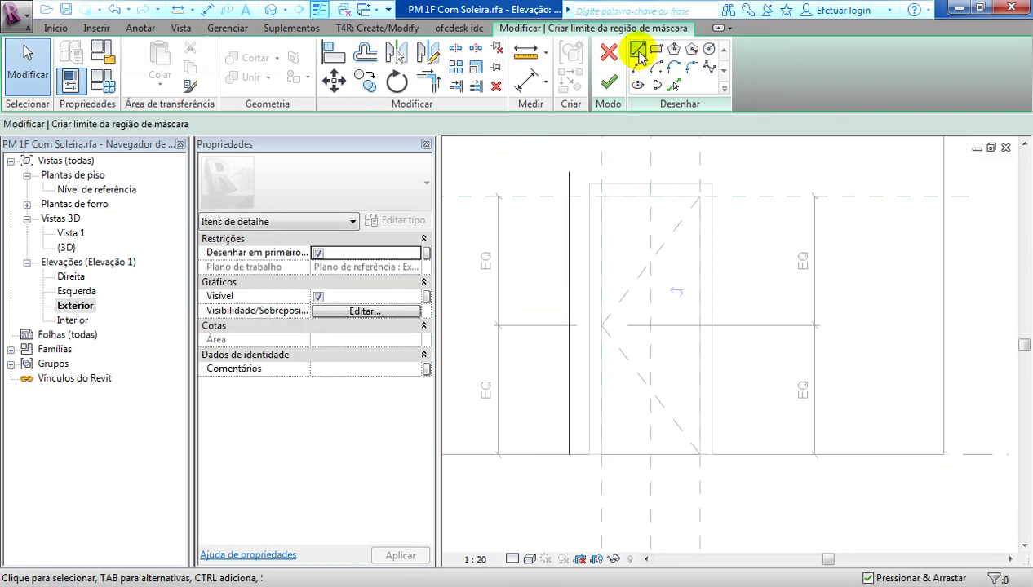
pyautogui.click(637, 51)
# Draw the top, right, 0.3200 jamb-bottom and inner edges, closing the inverted-U loop.
pyautogui.click(569, 171)
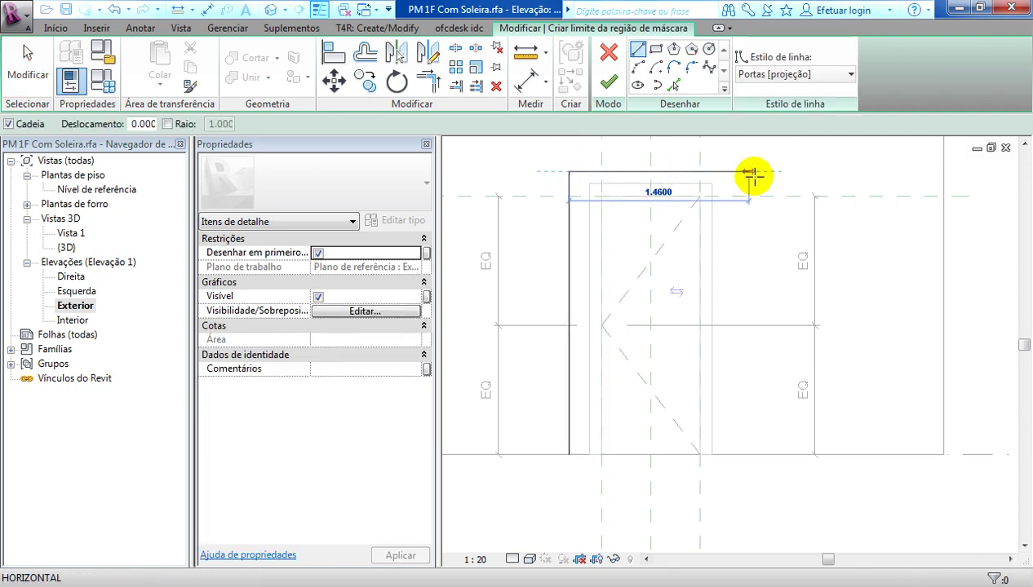
pyautogui.click(741, 304)
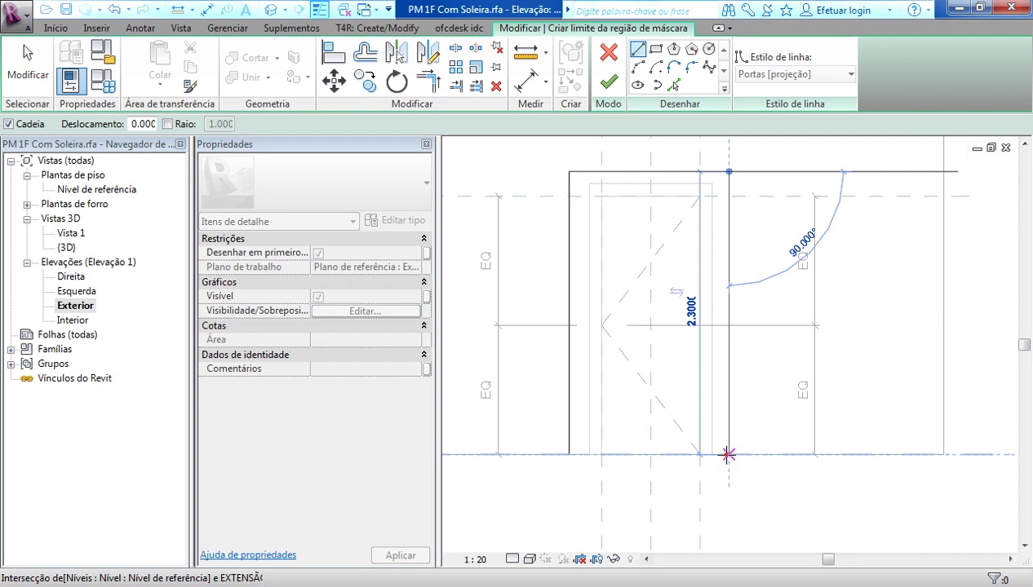
pyautogui.click(728, 454)
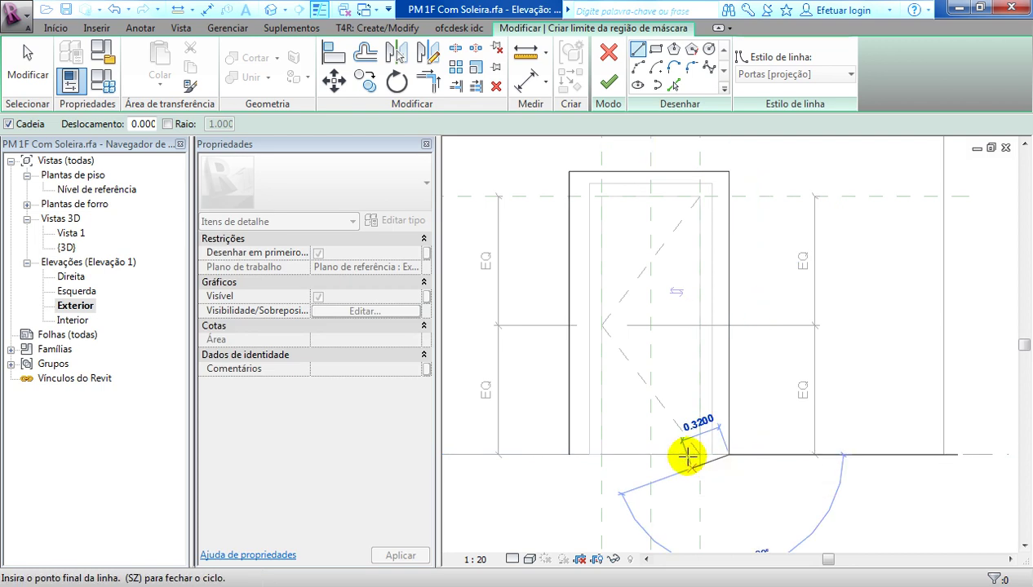
pyautogui.click(684, 441)
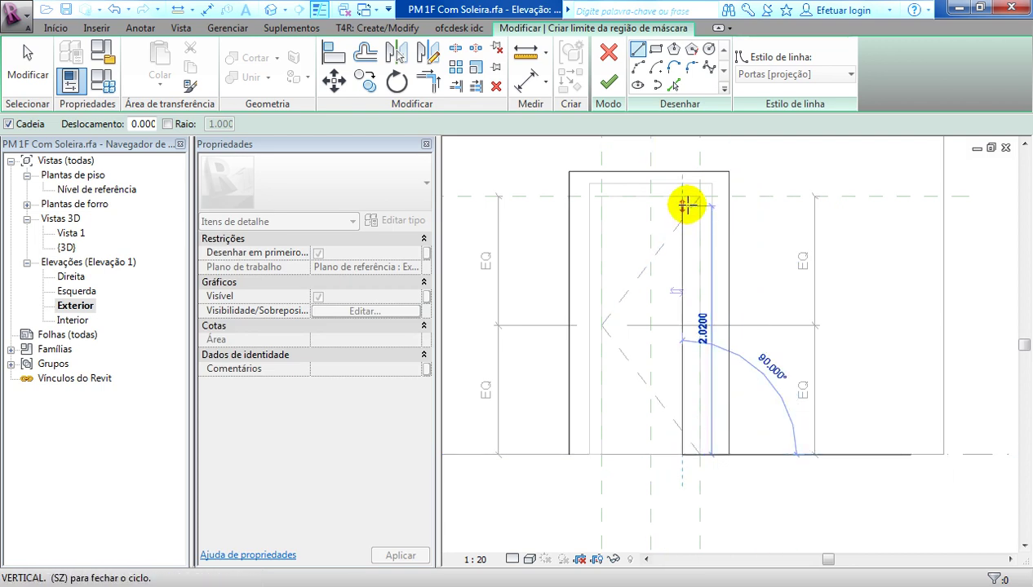
pyautogui.click(662, 205)
pyautogui.click(608, 204)
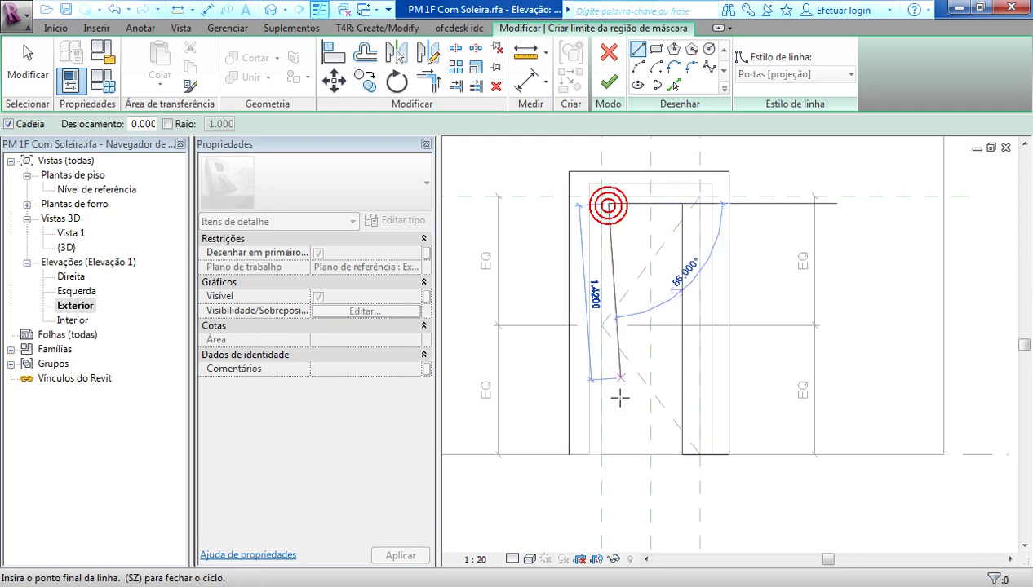
pyautogui.click(608, 454)
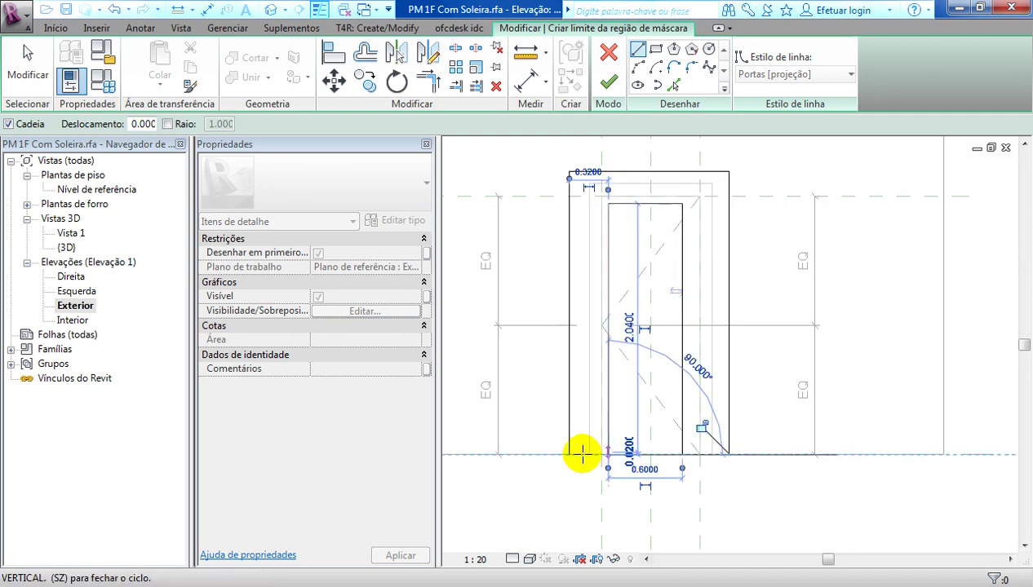
pyautogui.click(565, 457)
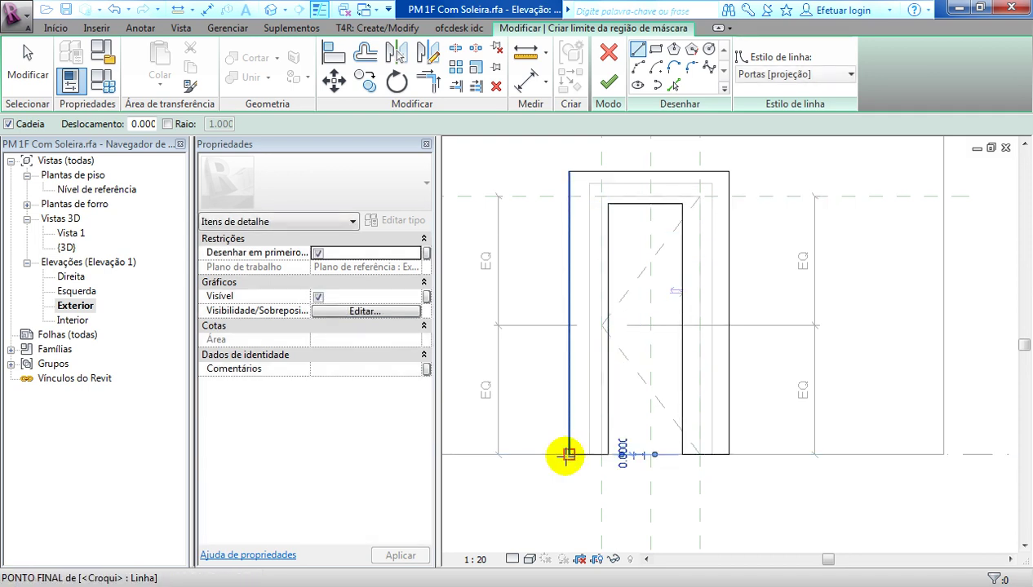
# Lower both bottom boundary segments below the floor line.
pyautogui.press('Escape')
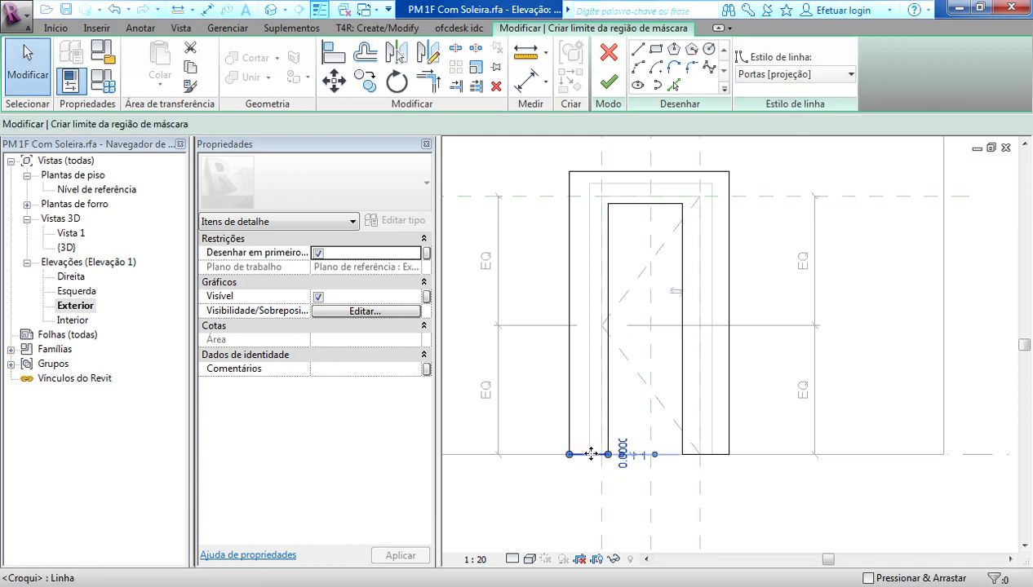
pyautogui.moveTo(589, 455); pyautogui.dragTo(595, 479)
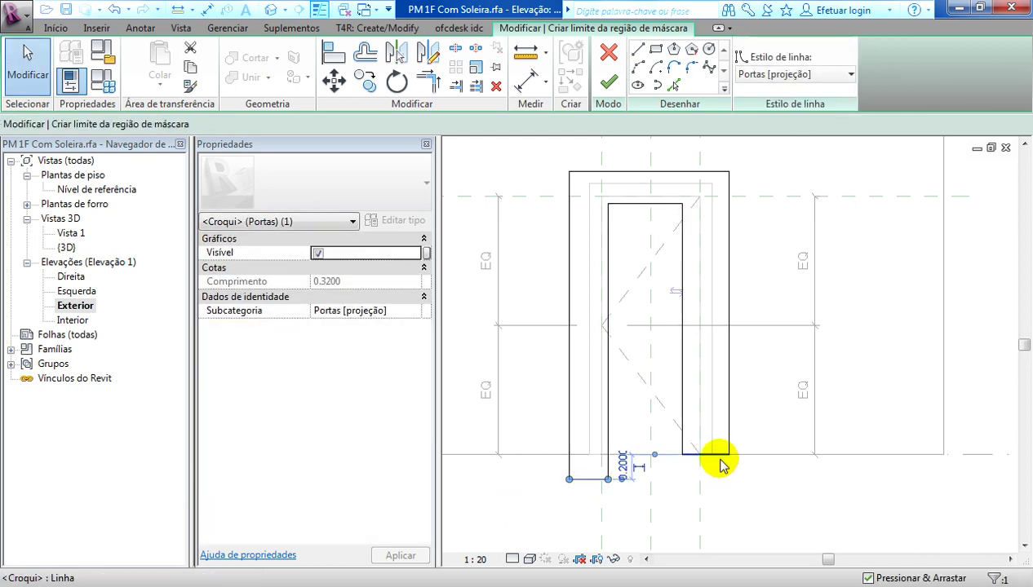
pyautogui.click(704, 454)
pyautogui.moveTo(704, 468); pyautogui.dragTo(706, 477)
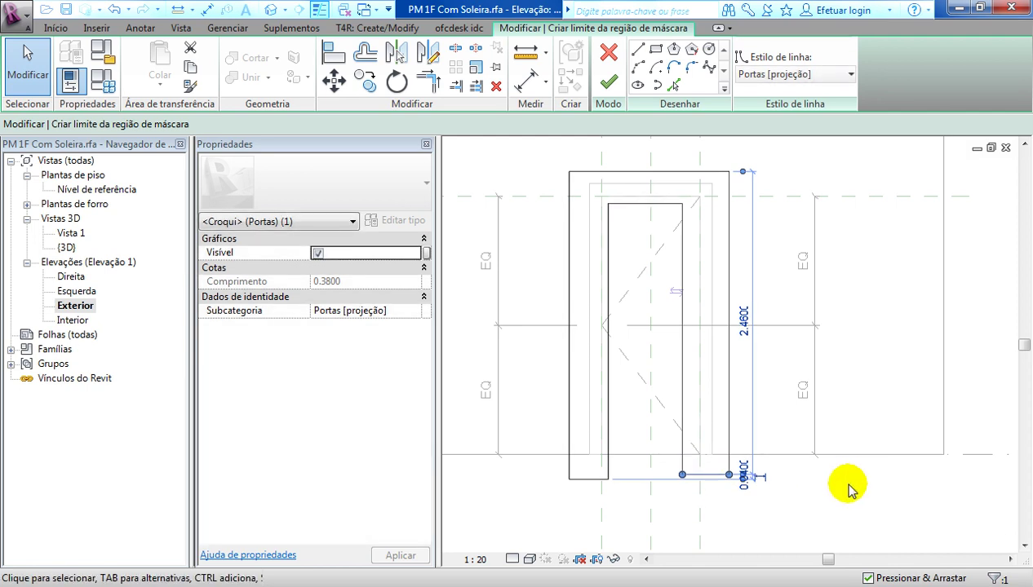
pyautogui.click(881, 325)
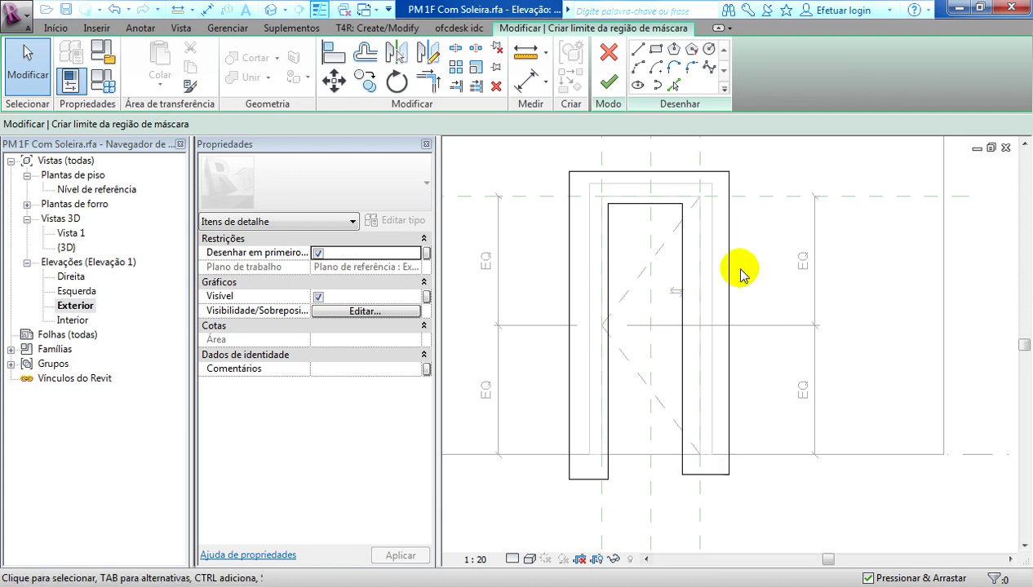
# Align the outline's right, top and left edges to the frame reference lines.
pyautogui.scroll(1, 712, 221)
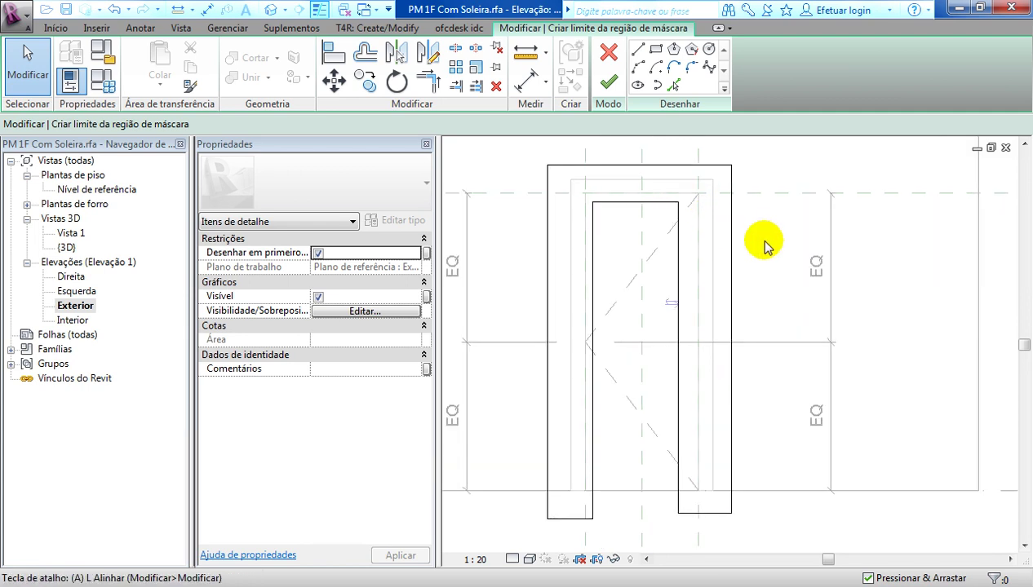
pyautogui.press('l')
pyautogui.click(712, 221)
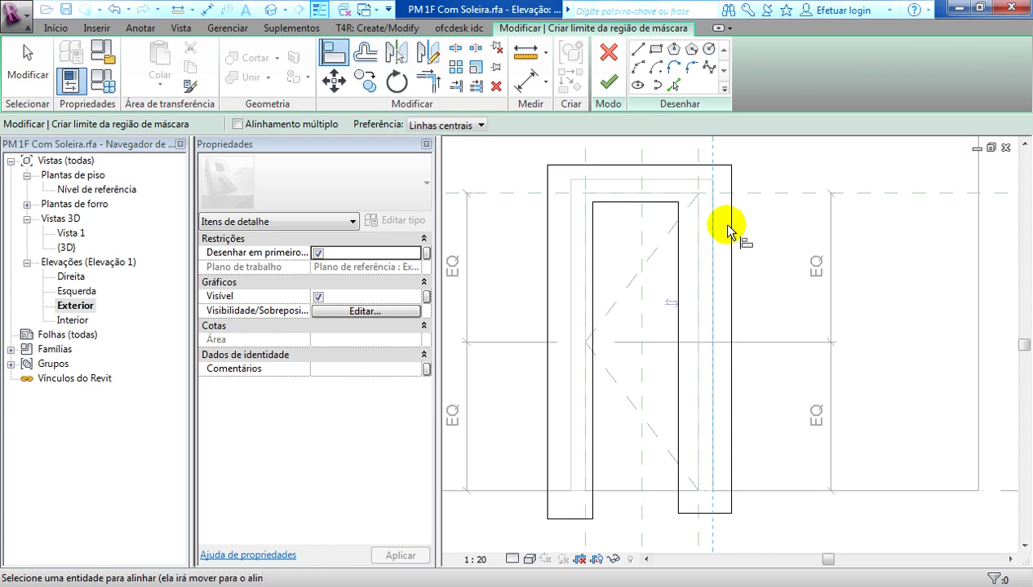
pyautogui.click(730, 230)
pyautogui.click(667, 182)
pyautogui.click(596, 166)
pyautogui.click(601, 212)
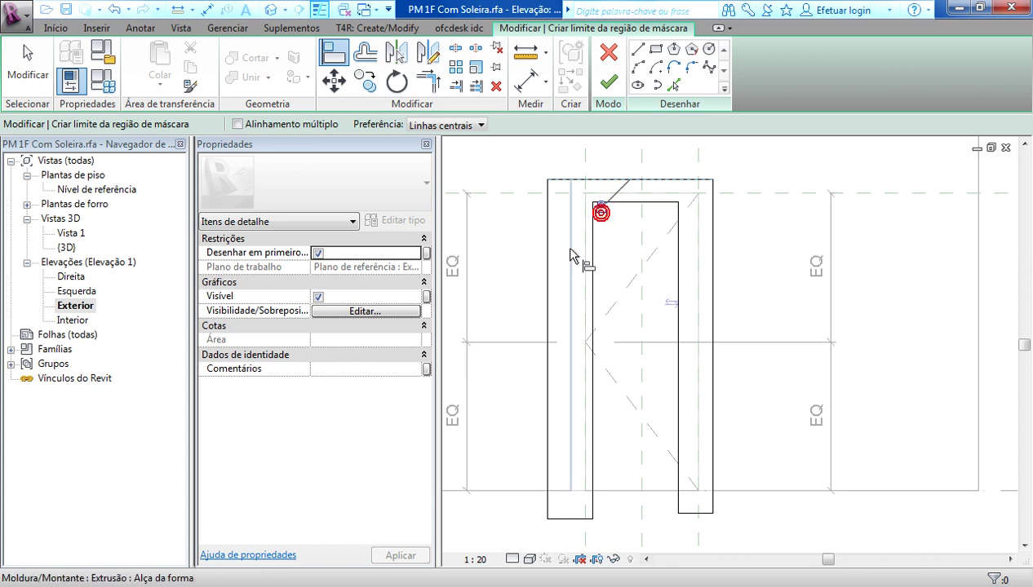
pyautogui.click(571, 249)
pyautogui.click(548, 240)
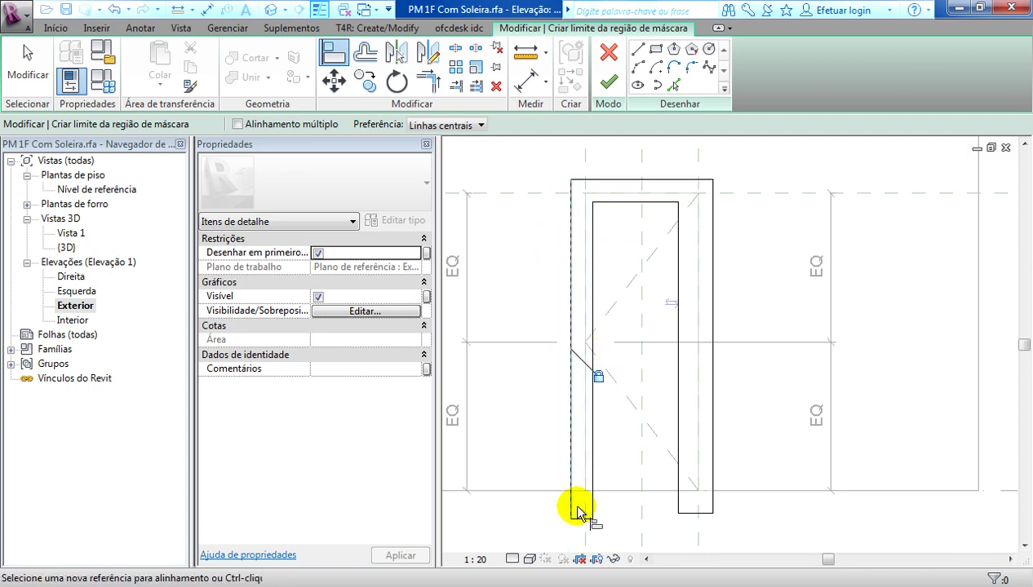
# Align the left leg's bottom and inner edges to their references and lock them.
pyautogui.scroll(1, 588, 513)
pyautogui.scroll(1, 608, 494)
pyautogui.scroll(1, 595, 494)
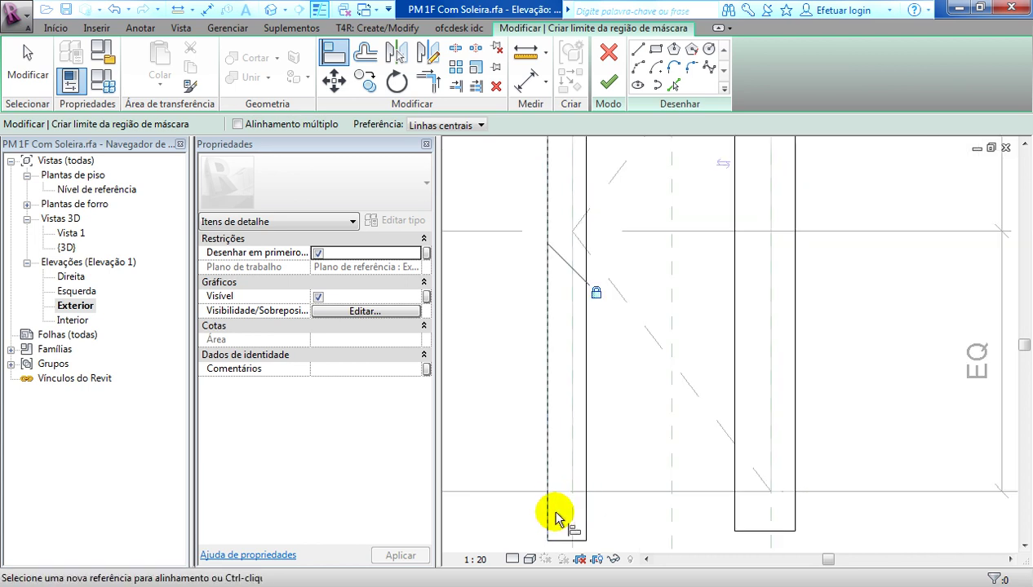
pyautogui.click(558, 495)
pyautogui.click(559, 540)
pyautogui.click(572, 415)
pyautogui.click(585, 391)
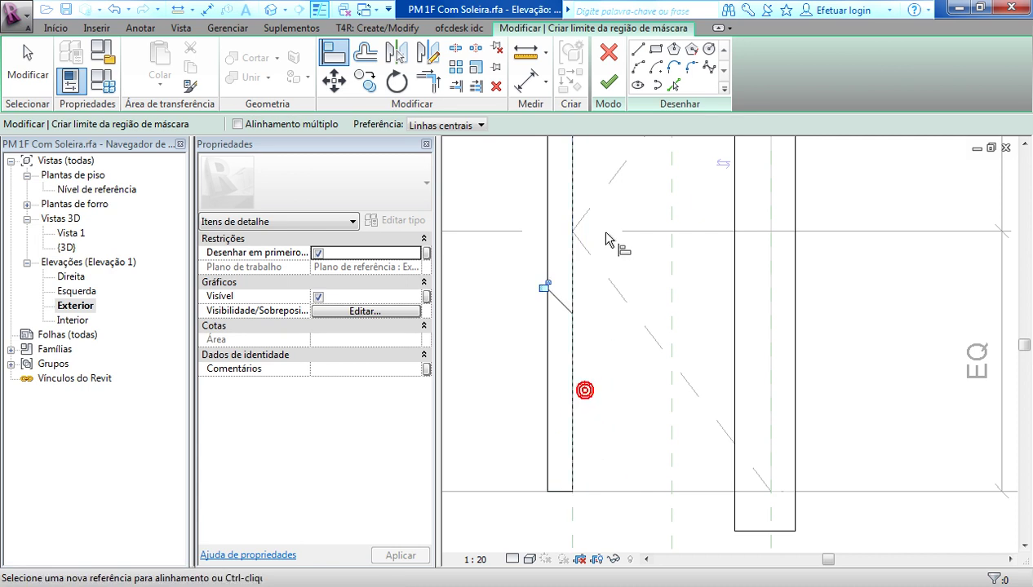
pyautogui.click(545, 286)
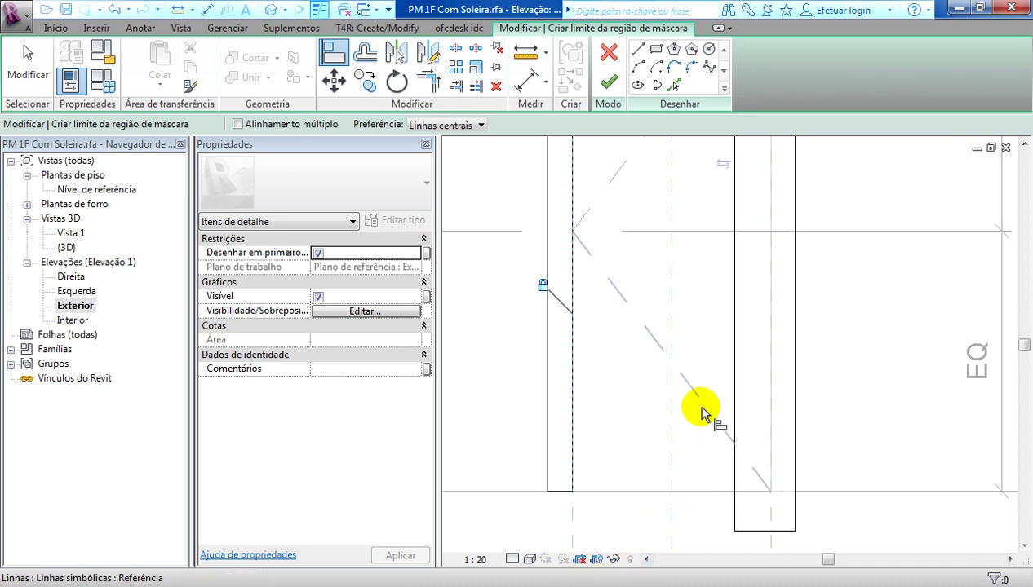
# Shift the inner right edge left, then align the inner right and inner top edges to the frame.
pyautogui.scroll(-2, 708, 416)
pyautogui.scroll(-2, 710, 432)
pyautogui.moveTo(706, 514); pyautogui.dragTo(705, 516, button='middle')
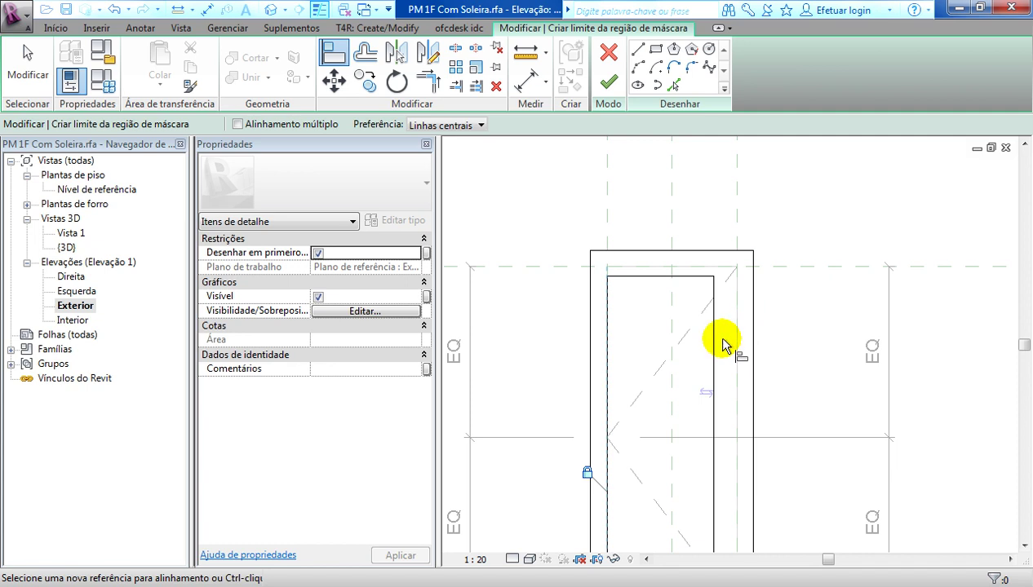
pyautogui.press('Escape')
pyautogui.moveTo(715, 335); pyautogui.dragTo(694, 336)
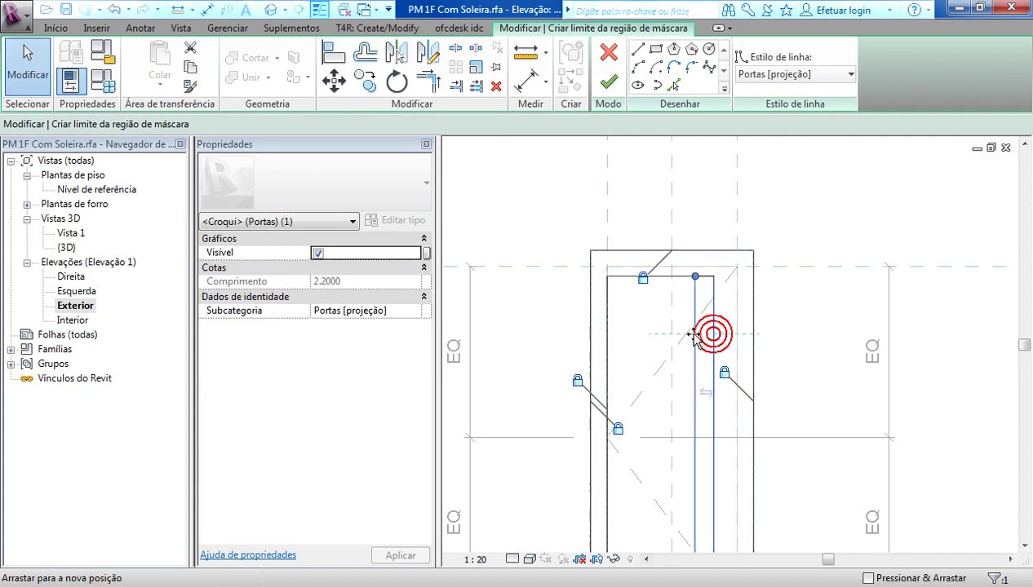
pyautogui.click(787, 332)
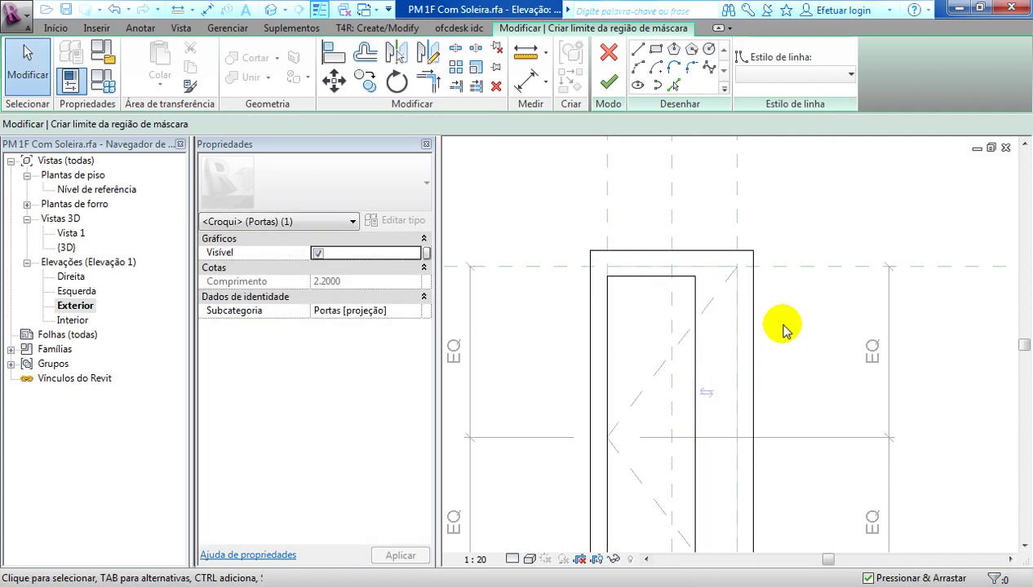
pyautogui.press('a')
pyautogui.press('l')
pyautogui.click(734, 311)
pyautogui.click(698, 342)
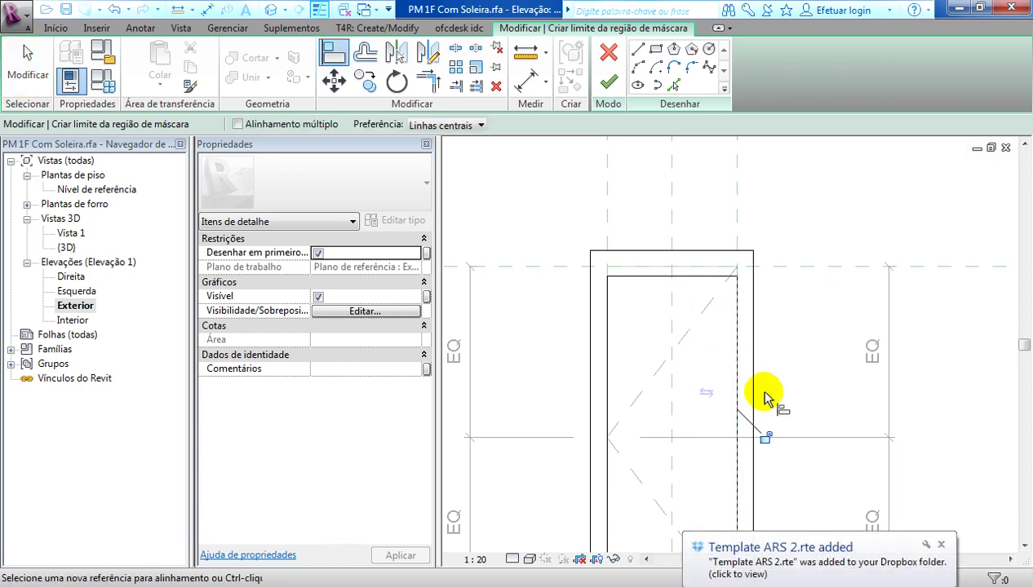
pyautogui.click(671, 269)
pyautogui.click(673, 278)
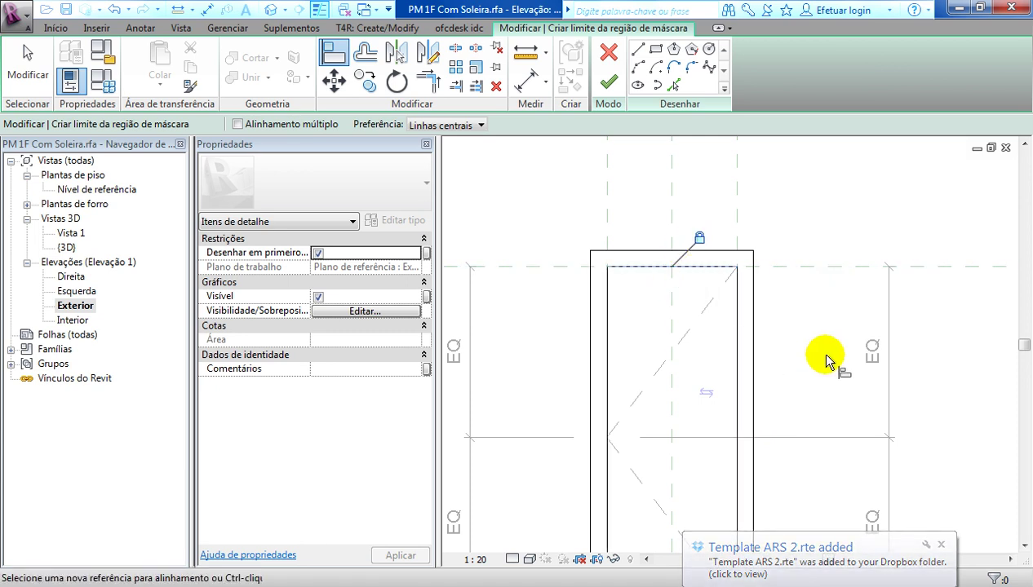
# Align the right leg's bottom edge to the bottom reference and lock it.
pyautogui.moveTo(818, 359); pyautogui.dragTo(785, 119, button='middle')
pyautogui.click(709, 369)
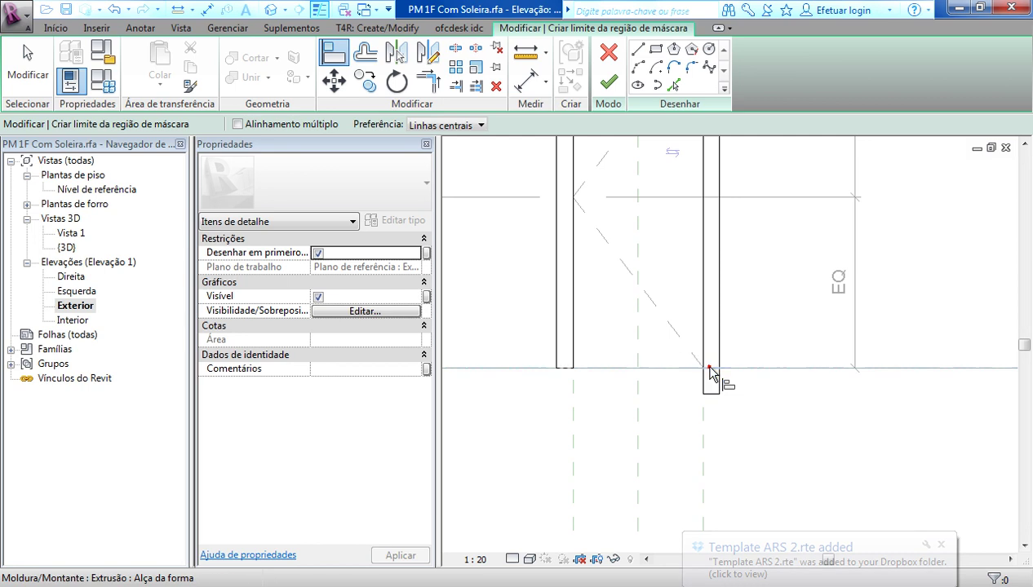
pyautogui.click(714, 394)
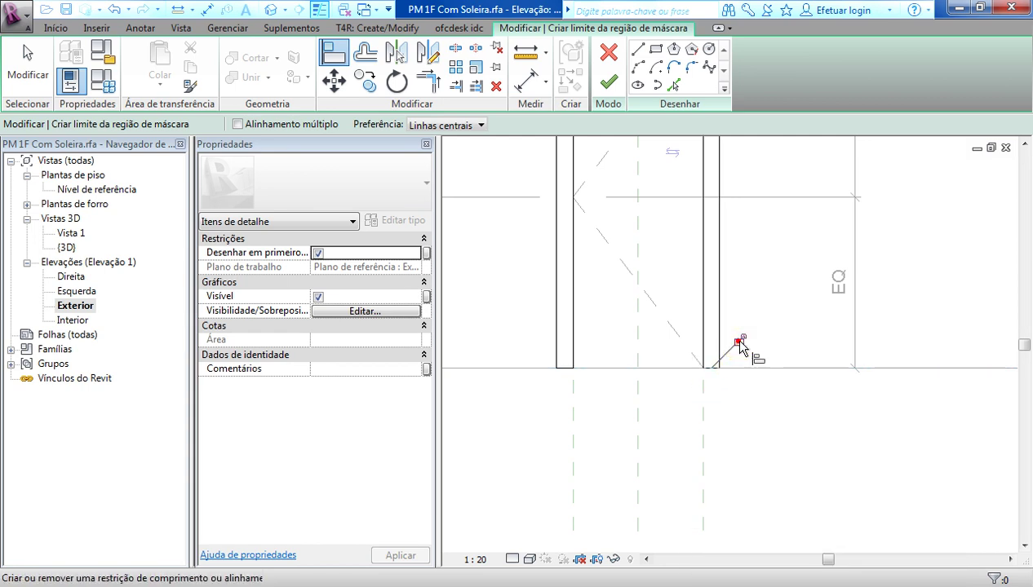
pyautogui.click(740, 342)
pyautogui.click(789, 252)
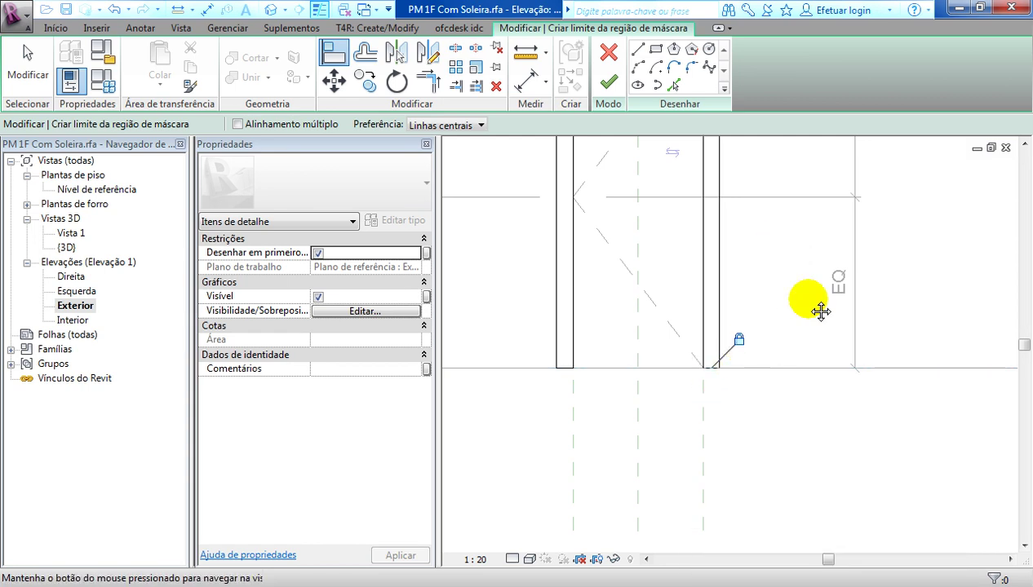
pyautogui.moveTo(782, 248); pyautogui.dragTo(820, 343, button='middle')
pyautogui.press('Escape')
pyautogui.scroll(-5, 820, 325)
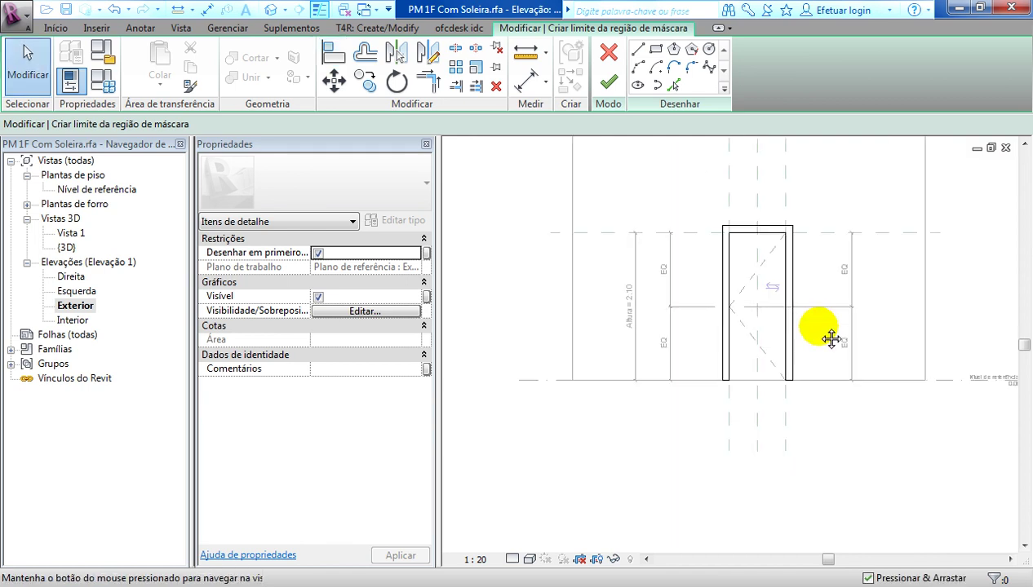
pyautogui.scroll(2, 796, 335)
pyautogui.scroll(2, 775, 326)
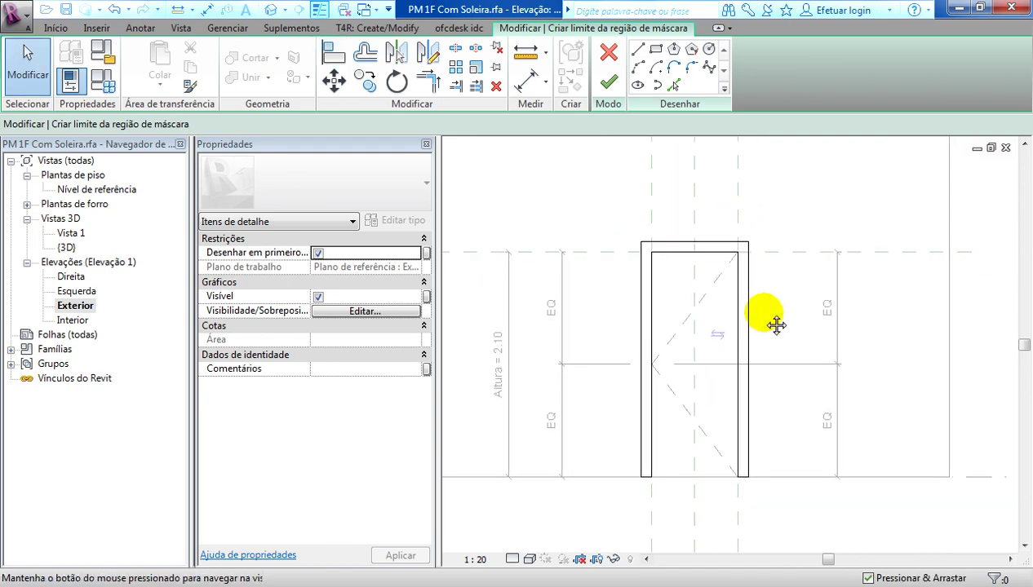
pyautogui.moveTo(775, 325); pyautogui.dragTo(761, 312, button='middle')
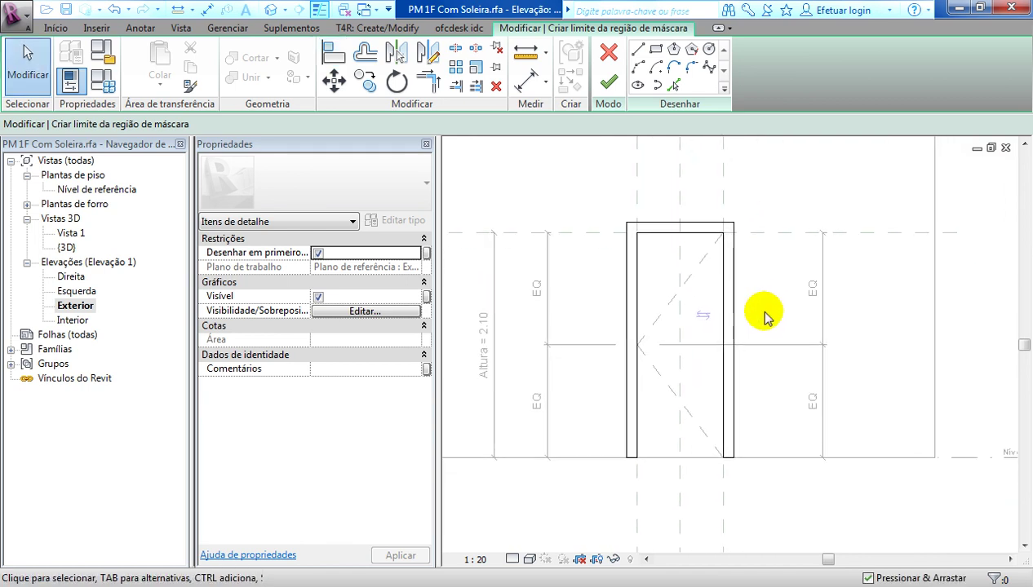
# Finish the masking region and set it to display only at Alto (fine) detail level.
pyautogui.click(623, 96)
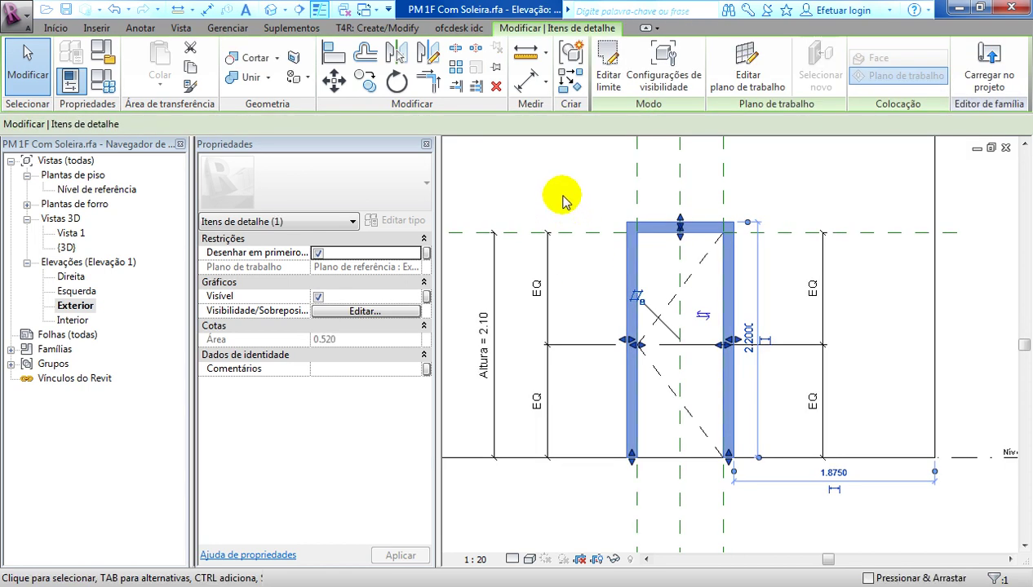
pyautogui.click(563, 196)
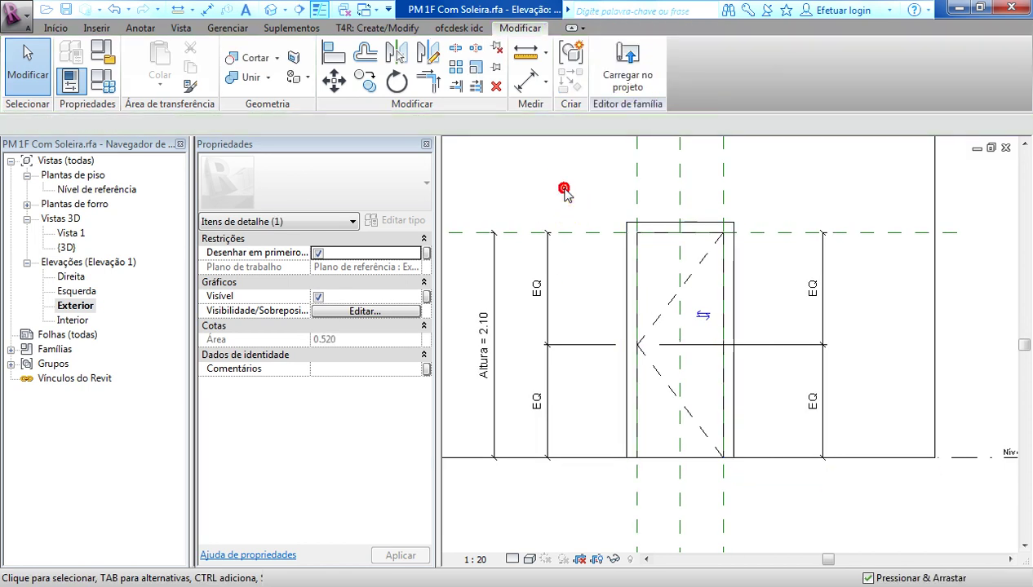
pyautogui.click(640, 298)
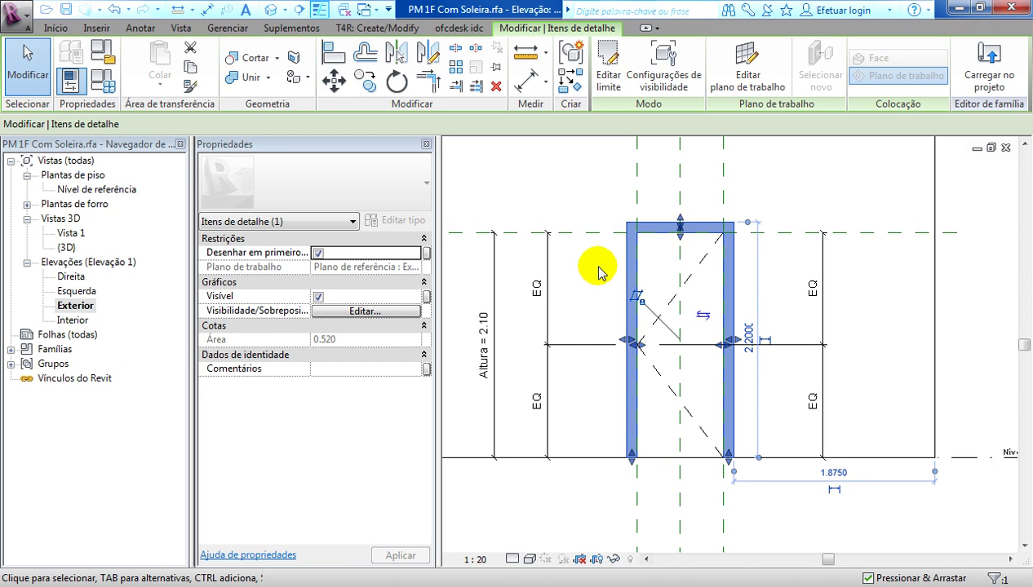
pyautogui.click(663, 61)
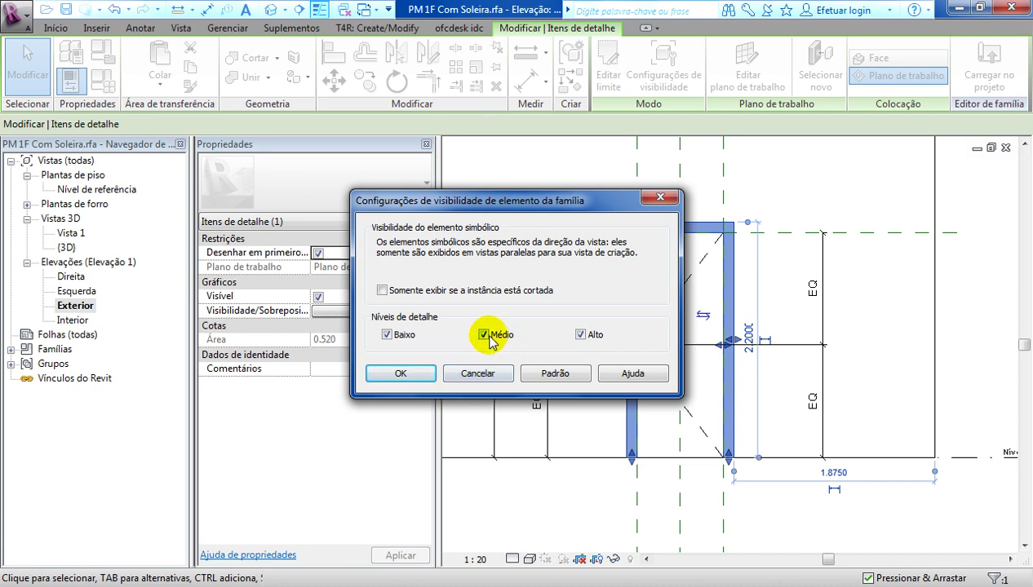
pyautogui.click(485, 336)
pyautogui.click(399, 335)
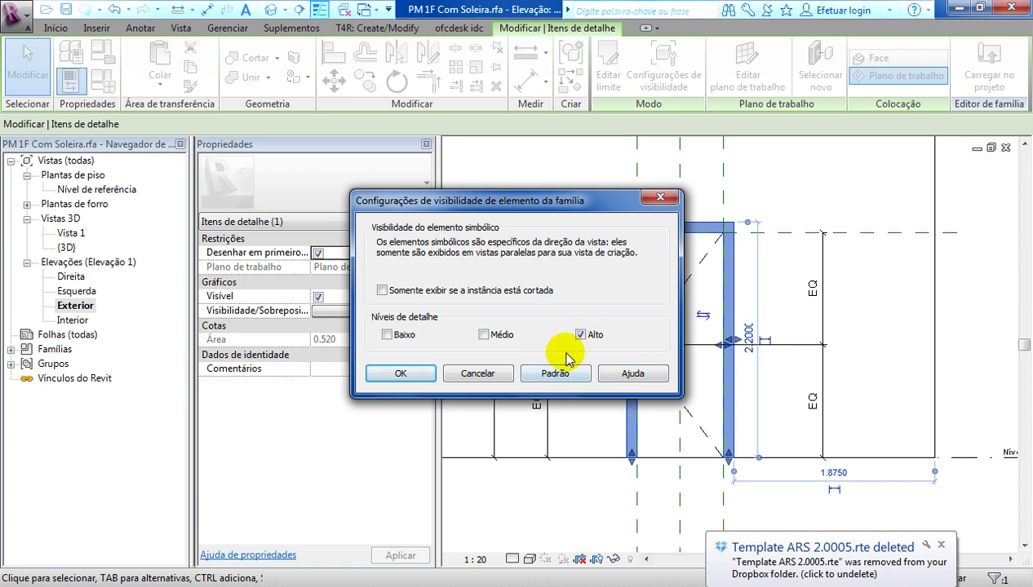
pyautogui.click(378, 373)
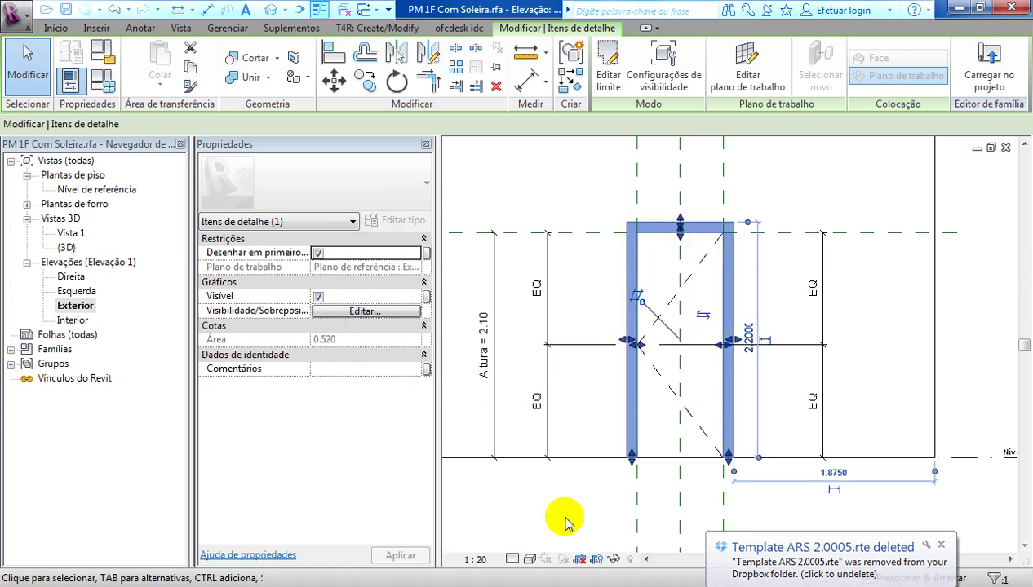
pyautogui.click(574, 507)
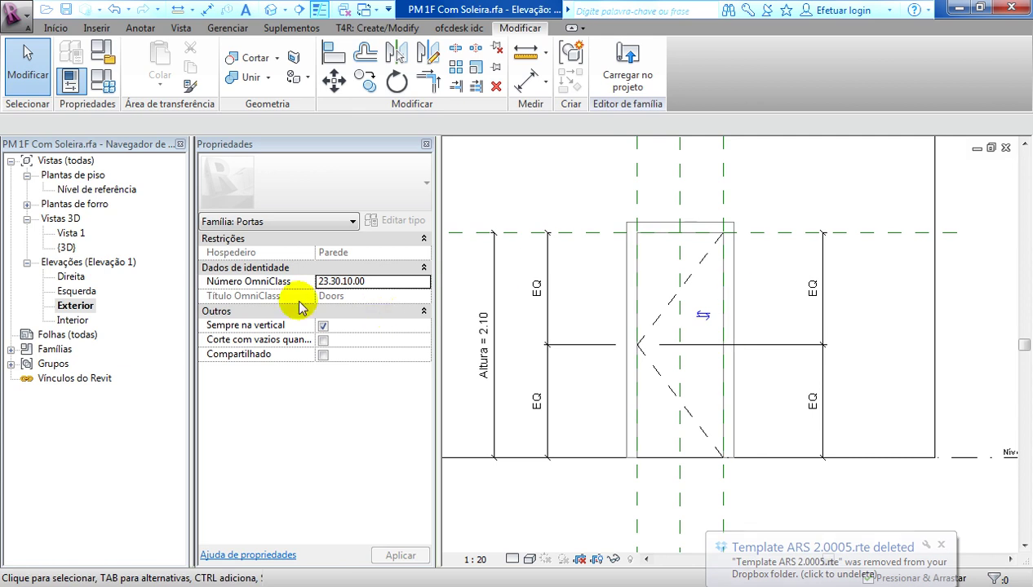
# Reload the door family, replacing the existing version, and open the project's Elev. Frontal.
pyautogui.click(628, 85)
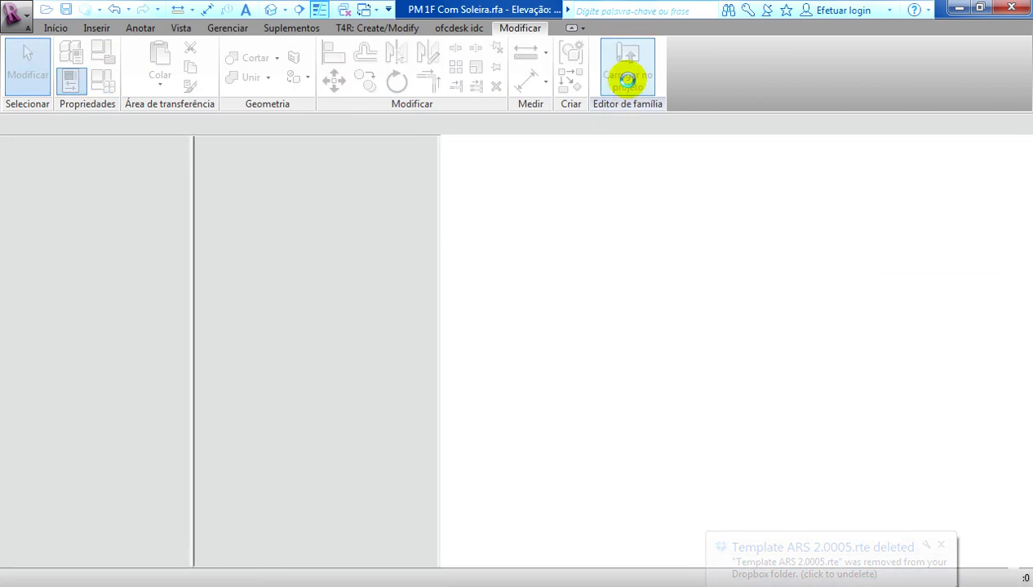
pyautogui.click(482, 258)
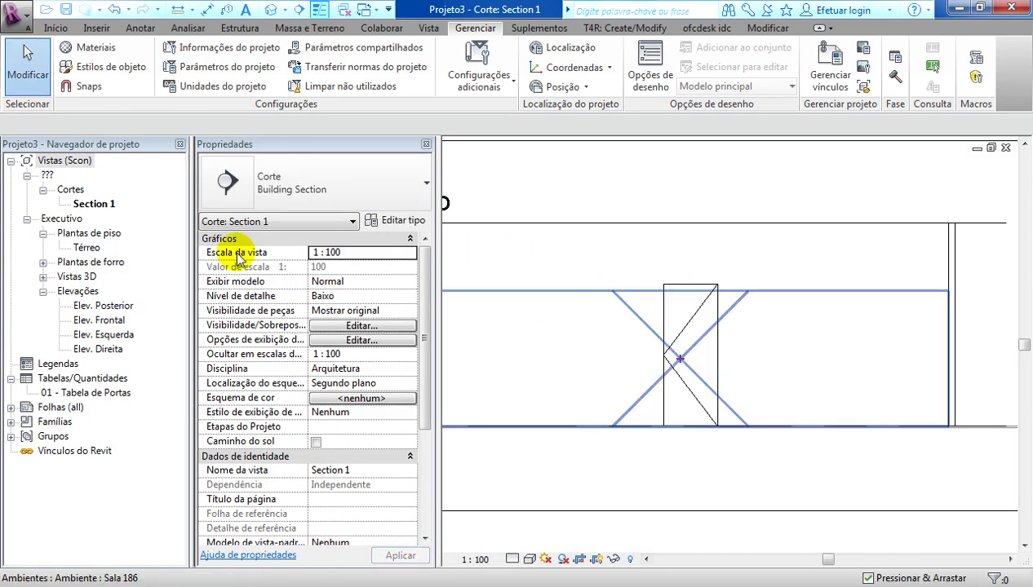
pyautogui.doubleClick(114, 324)
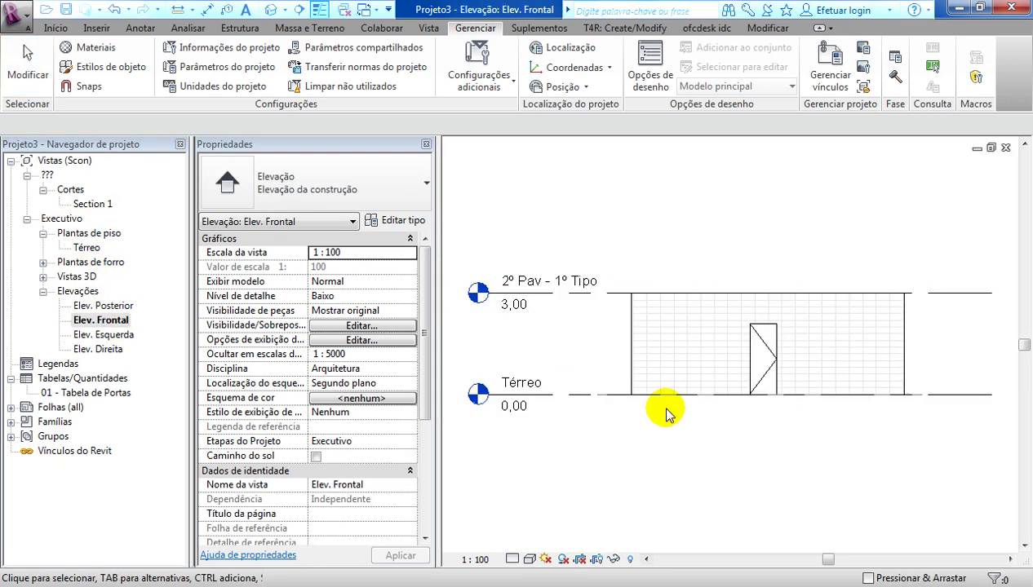
pyautogui.scroll(2, 718, 444)
pyautogui.scroll(2, 722, 383)
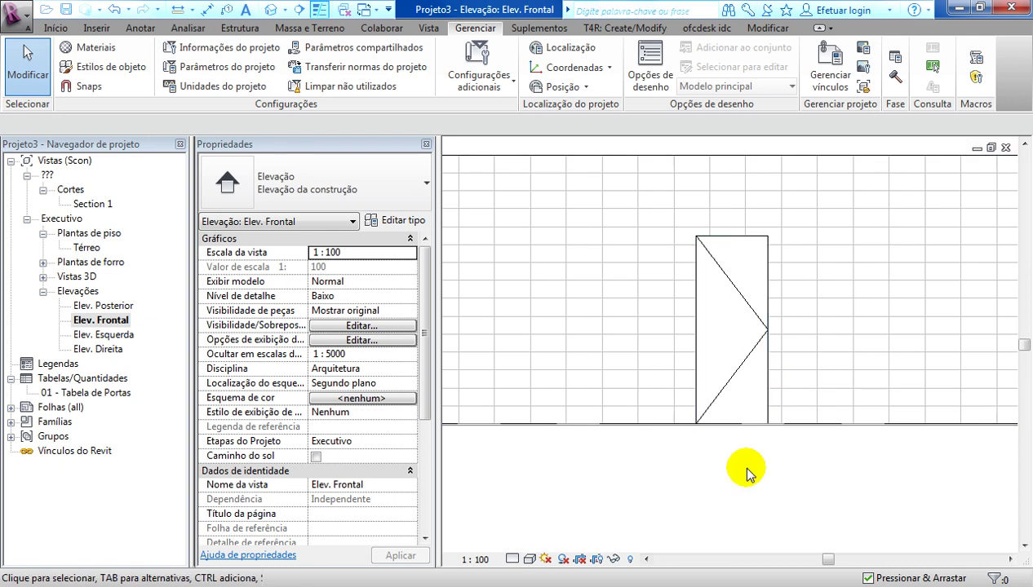
# Set Elev. Frontal's detail level to Alto, check the door in 3D, and pick Section 1.
pyautogui.click(529, 558)
pyautogui.click(529, 544)
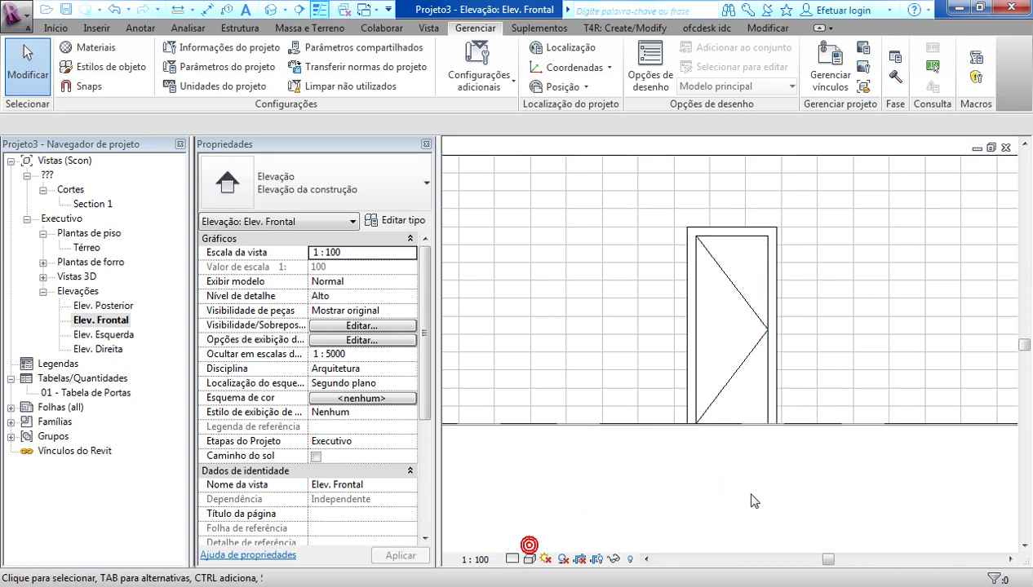
pyautogui.scroll(2, 795, 410)
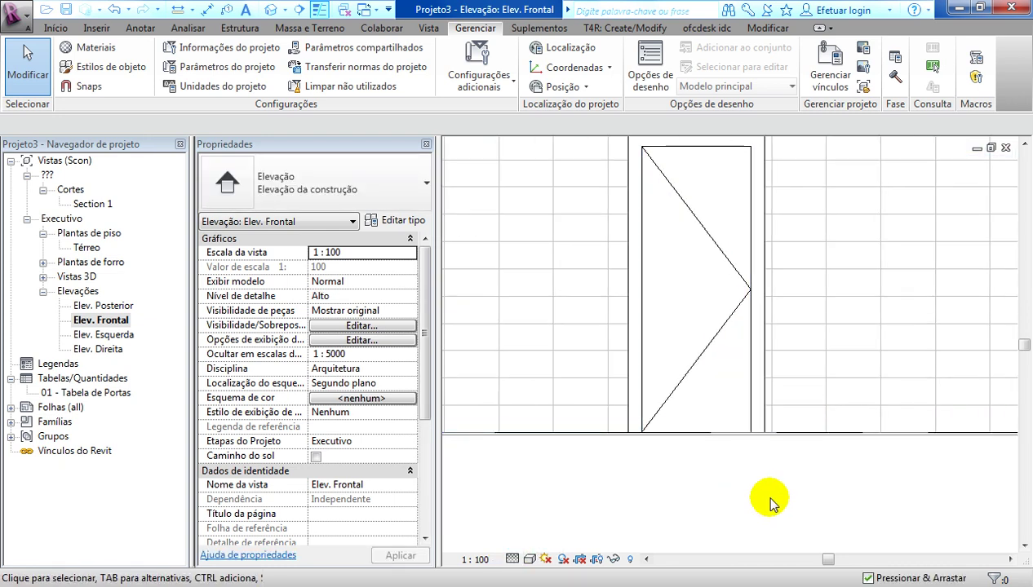
pyautogui.press('d')
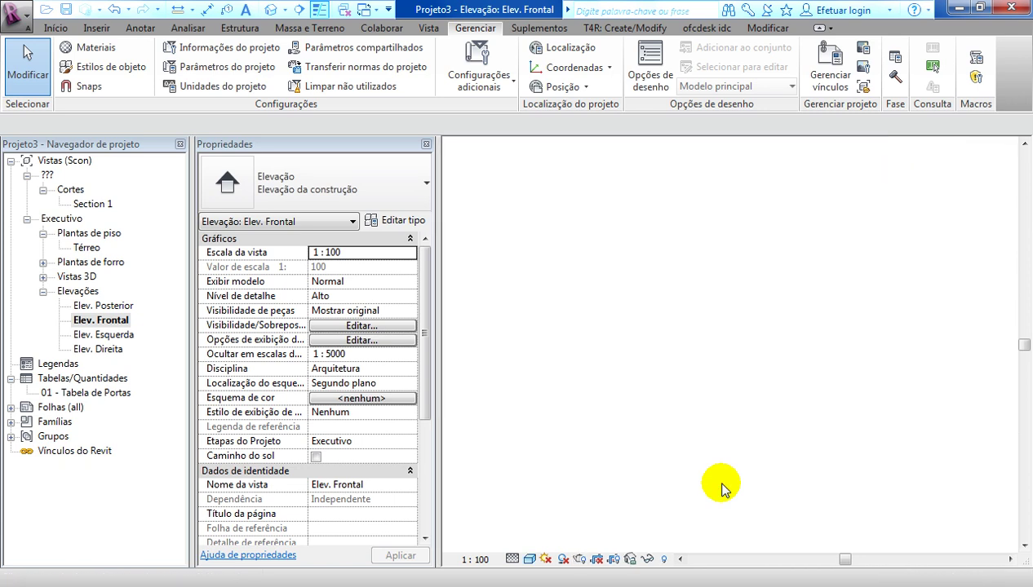
pyautogui.moveTo(667, 477)
pyautogui.keyDown('shift'); pyautogui.mouseDown(button='middle')
pyautogui.moveTo(840, 498)
pyautogui.moveTo(750, 481)
pyautogui.mouseUp(button='middle'); pyautogui.keyUp('shift')
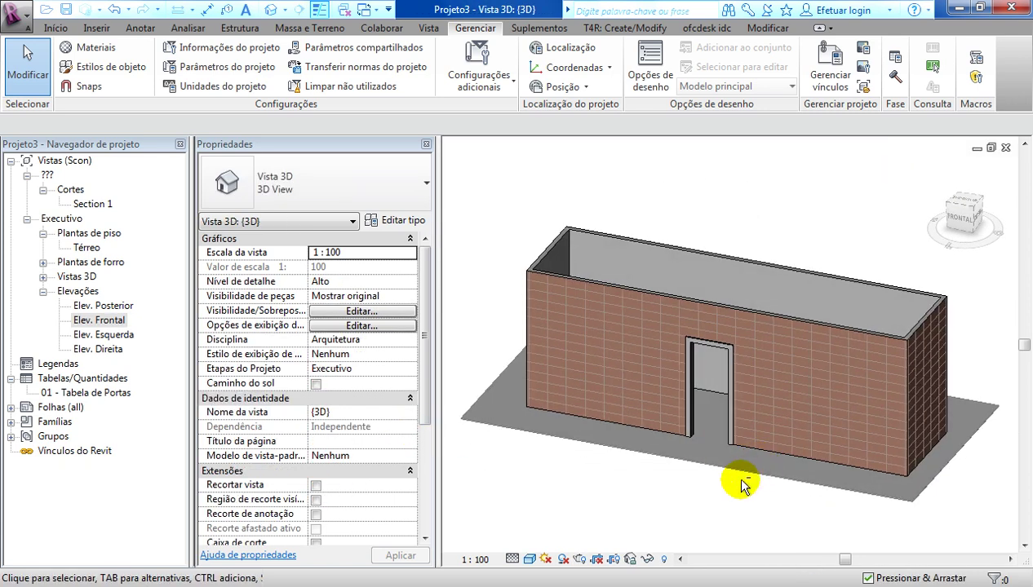
pyautogui.click(81, 206)
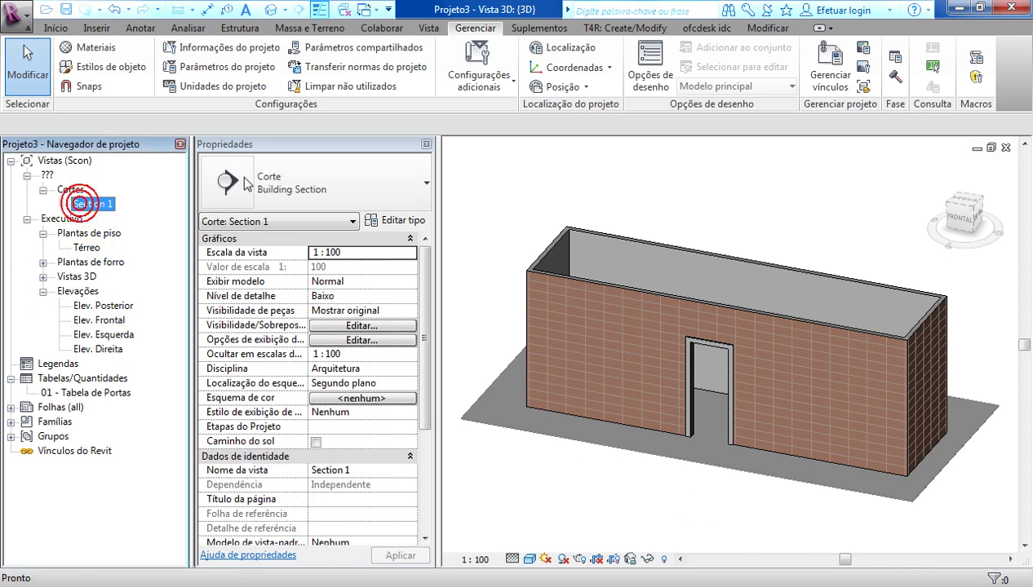
# Switch back to the PM 1F Com Soleira.rfa door family and bring up its Tipos de famílias parameters.
pyautogui.click(369, 11)
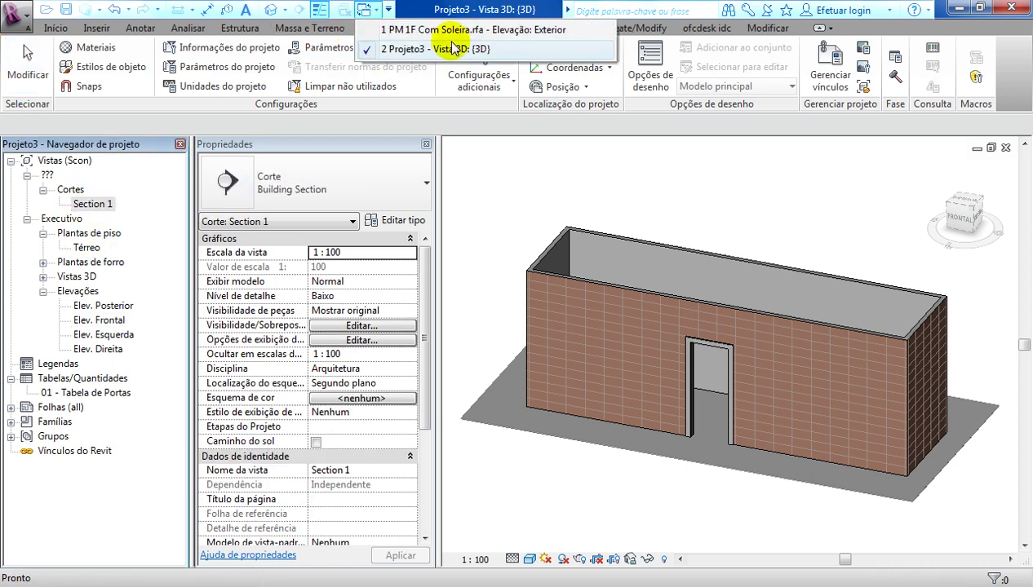
pyautogui.click(369, 49)
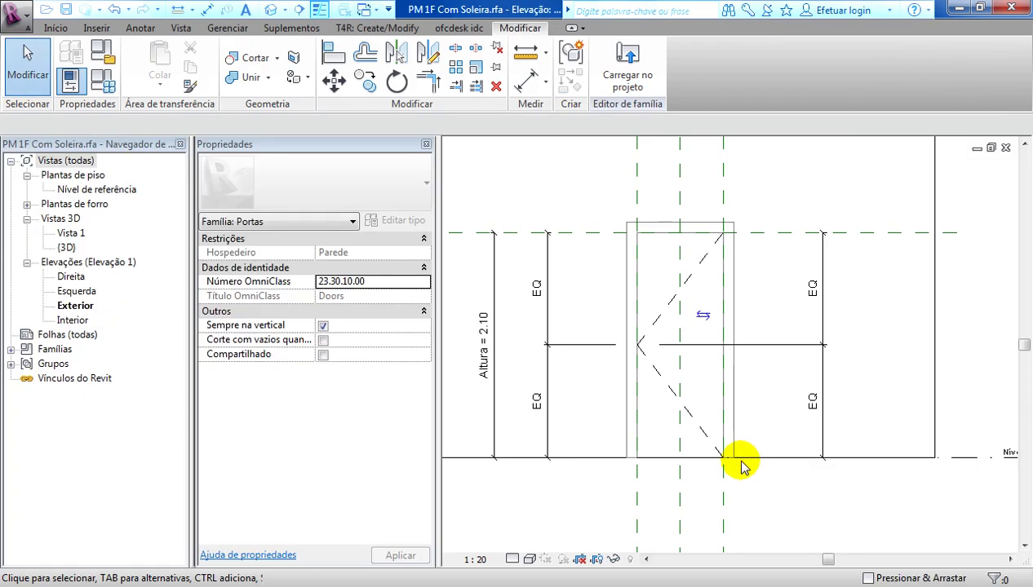
pyautogui.moveTo(754, 442); pyautogui.dragTo(761, 424, button='middle')
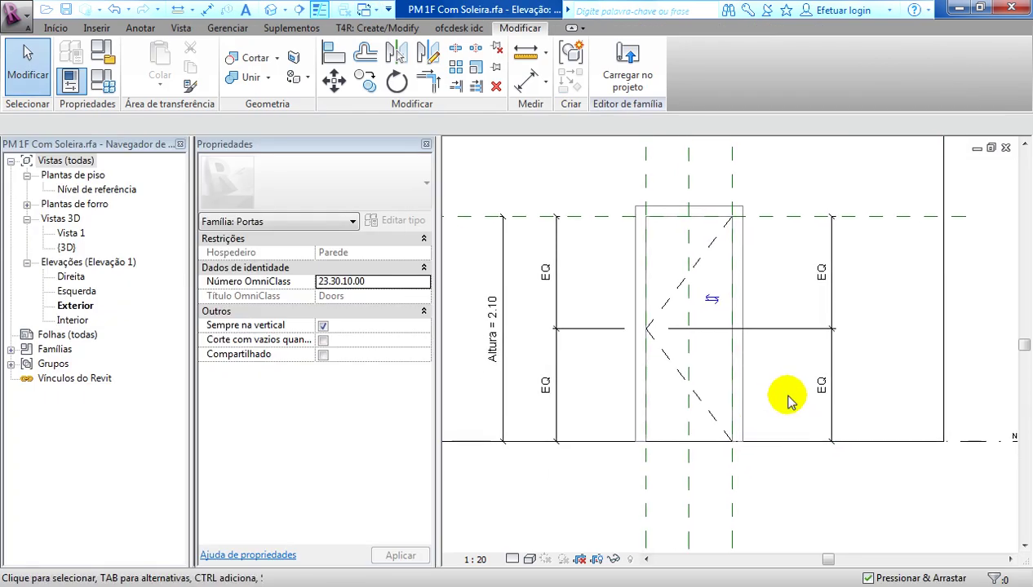
pyautogui.click(558, 359)
pyautogui.click(102, 82)
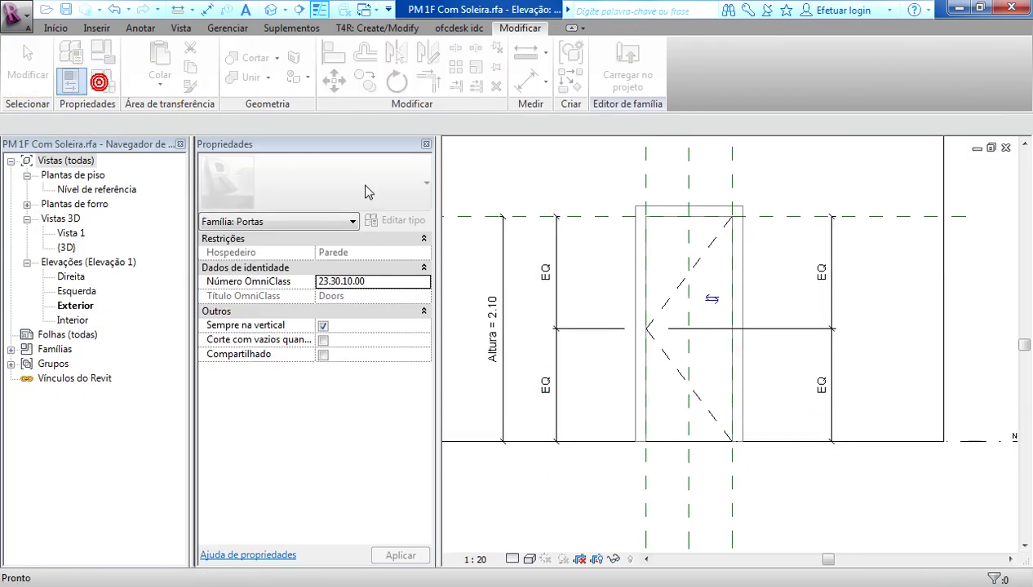
# Set the door family's Largura to 1.0000 and apply the change.
pyautogui.moveTo(593, 51); pyautogui.dragTo(544, 130)
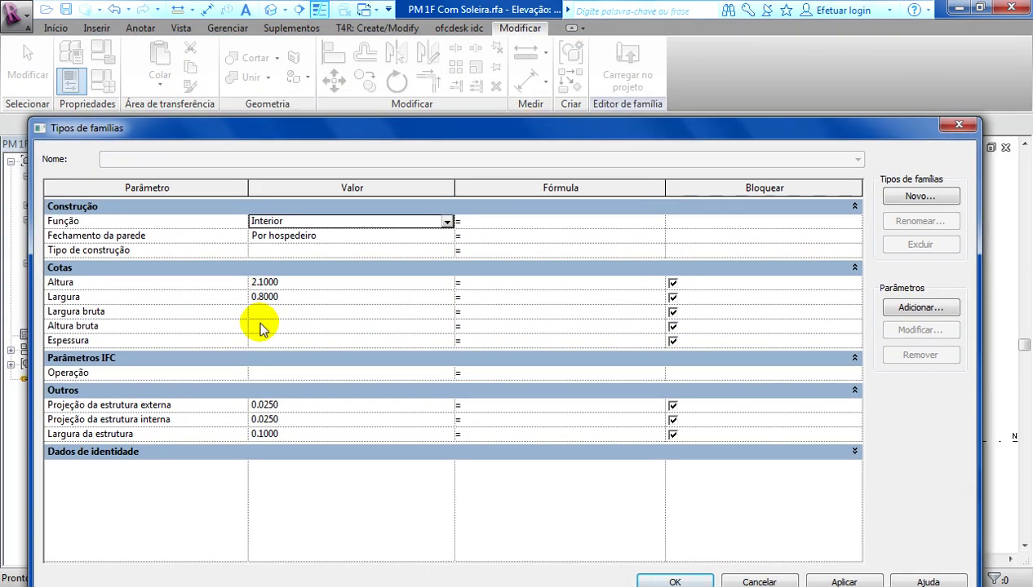
pyautogui.click(315, 297)
pyautogui.write('1')
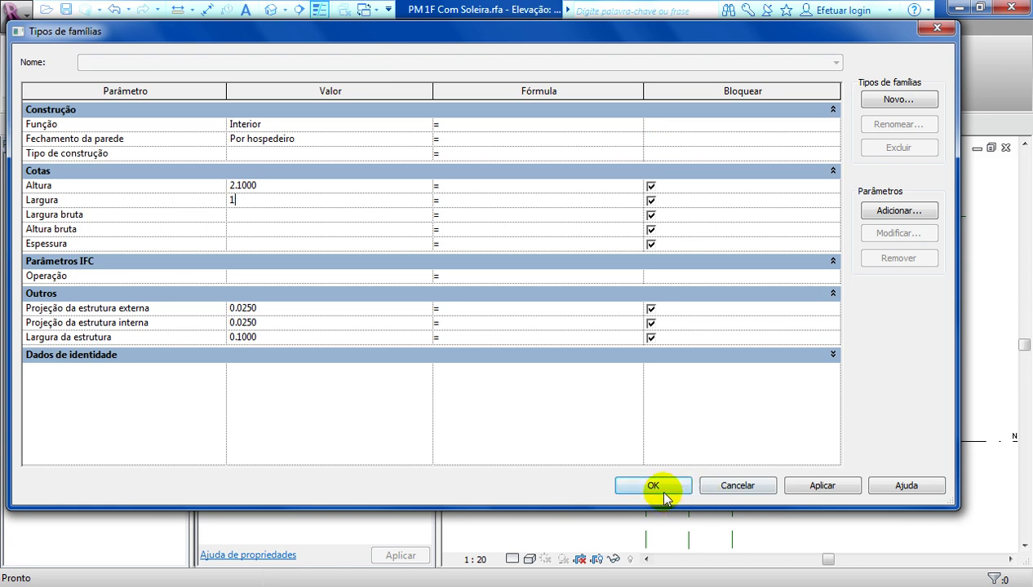
pyautogui.click(660, 487)
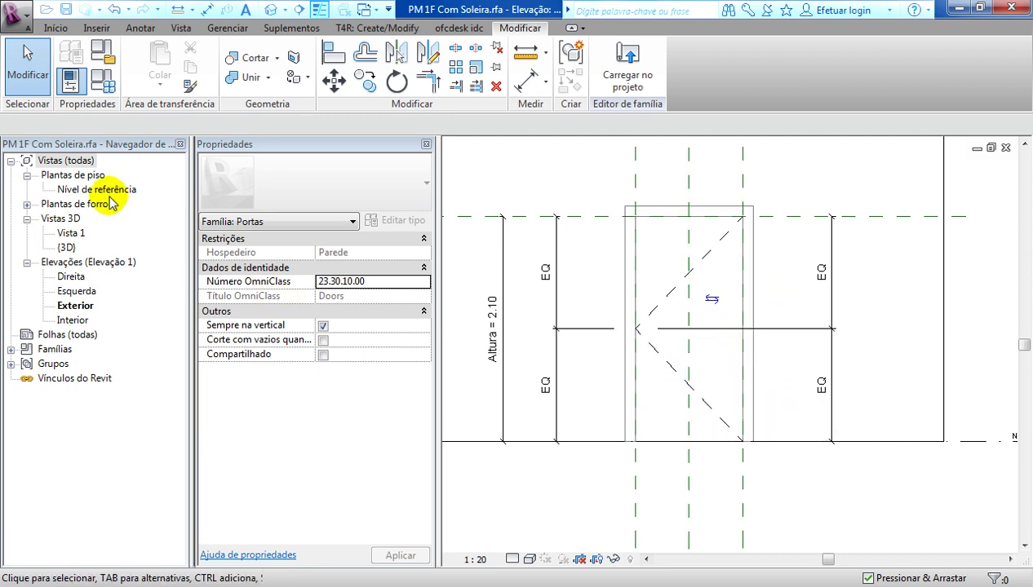
# Open the Interior elevation, zoom in on the door, and switch to the Anotar tools.
pyautogui.doubleClick(74, 321)
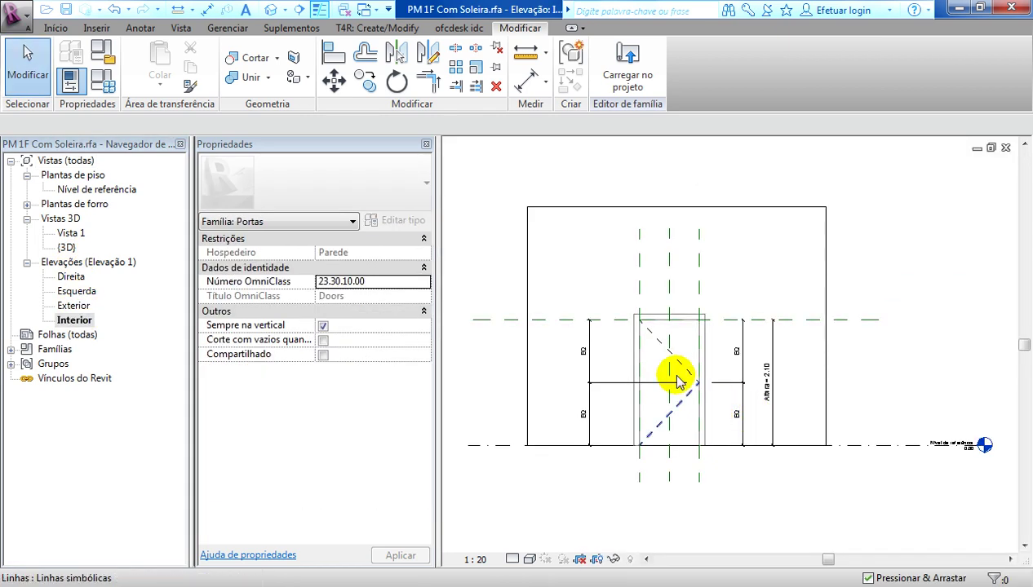
pyautogui.scroll(3, 681, 379)
pyautogui.scroll(2, 686, 351)
pyautogui.moveTo(696, 341); pyautogui.dragTo(708, 259, button='middle')
pyautogui.scroll(-2, 708, 259)
pyautogui.scroll(-1, 730, 258)
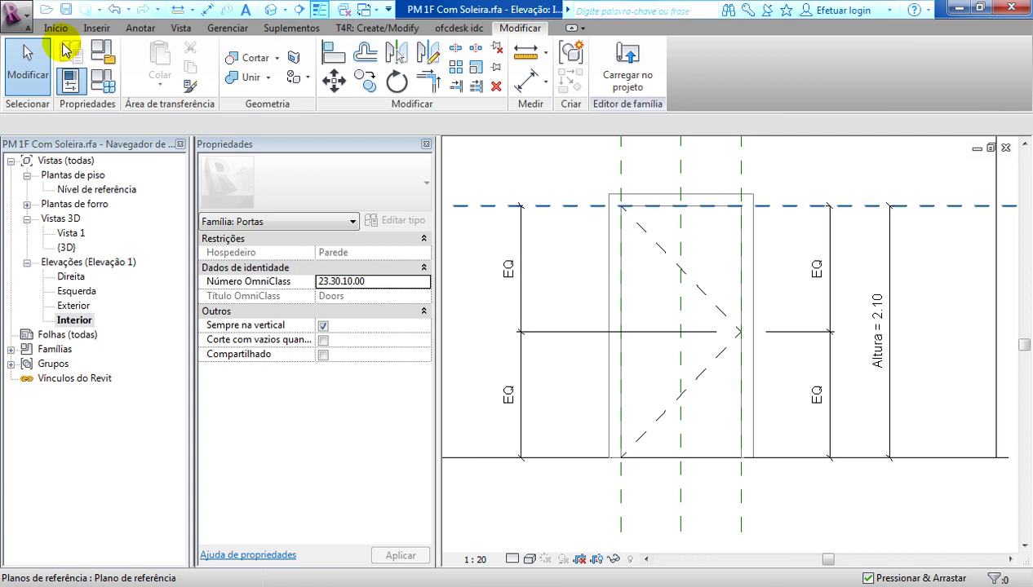
pyautogui.click(141, 30)
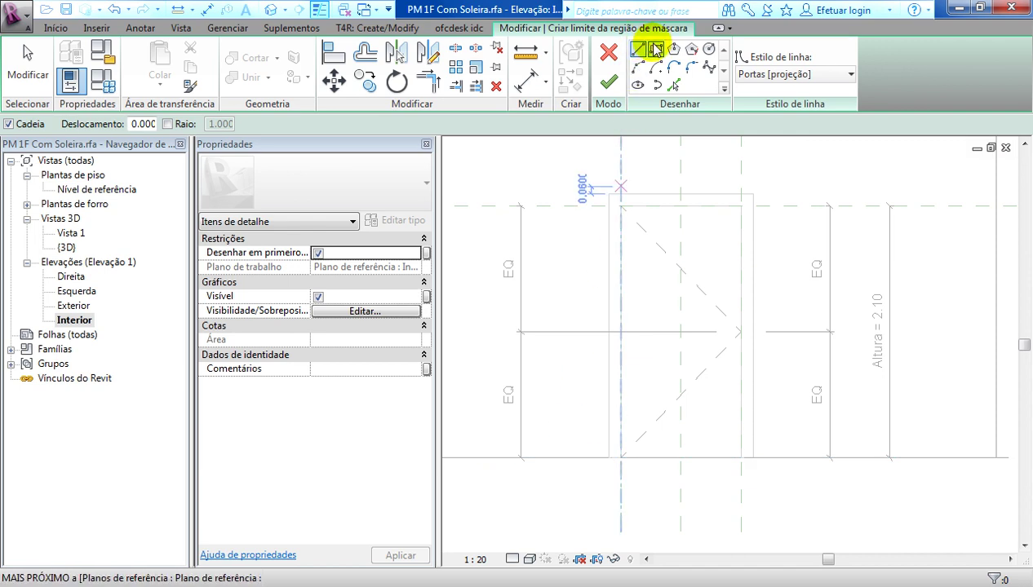
# Draw a closed inverted-U boundary around the door frame's outer and inner edges, then exit the Line tool.
pyautogui.click(585, 469)
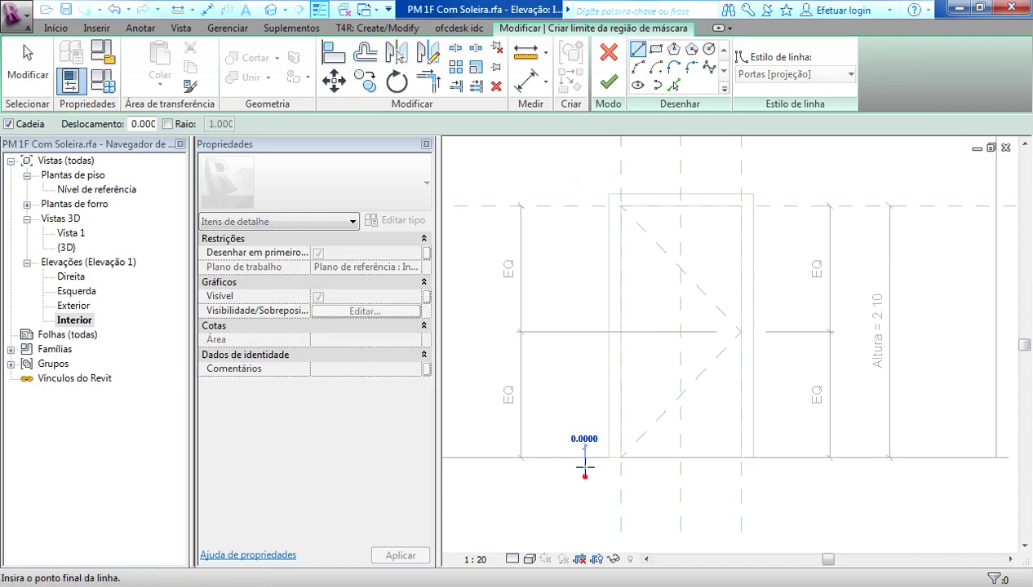
pyautogui.click(585, 159)
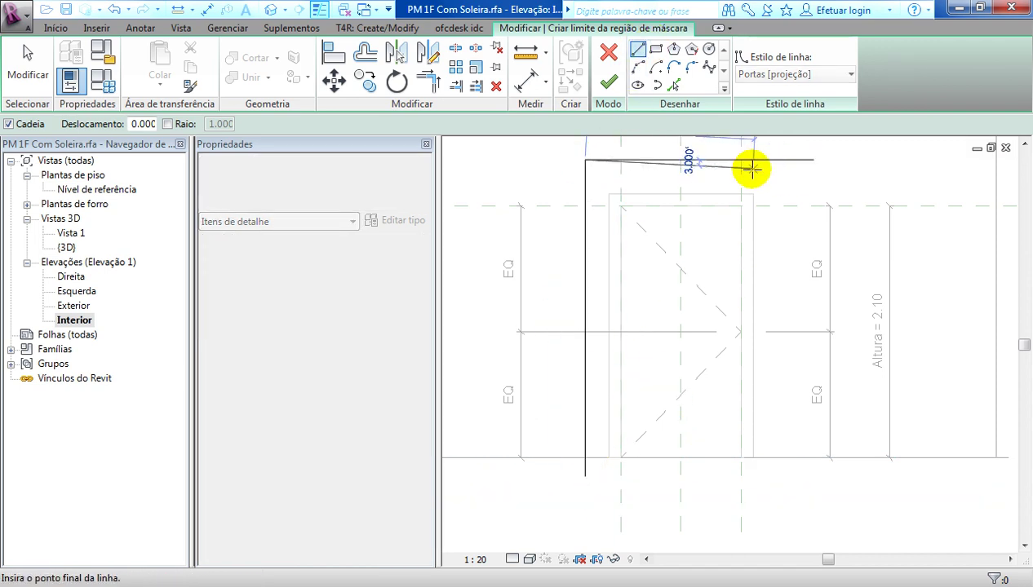
pyautogui.click(762, 160)
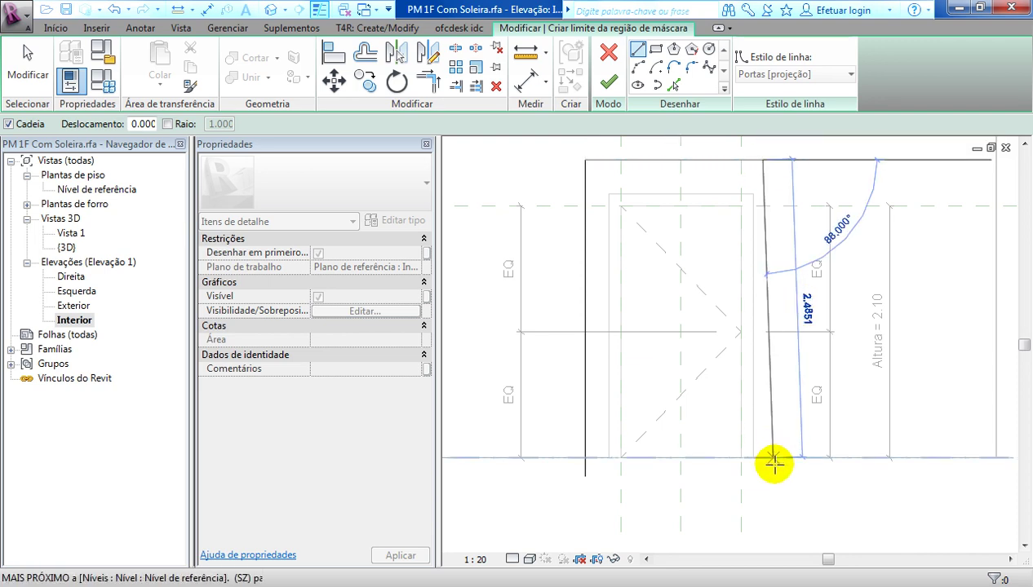
pyautogui.click(742, 479)
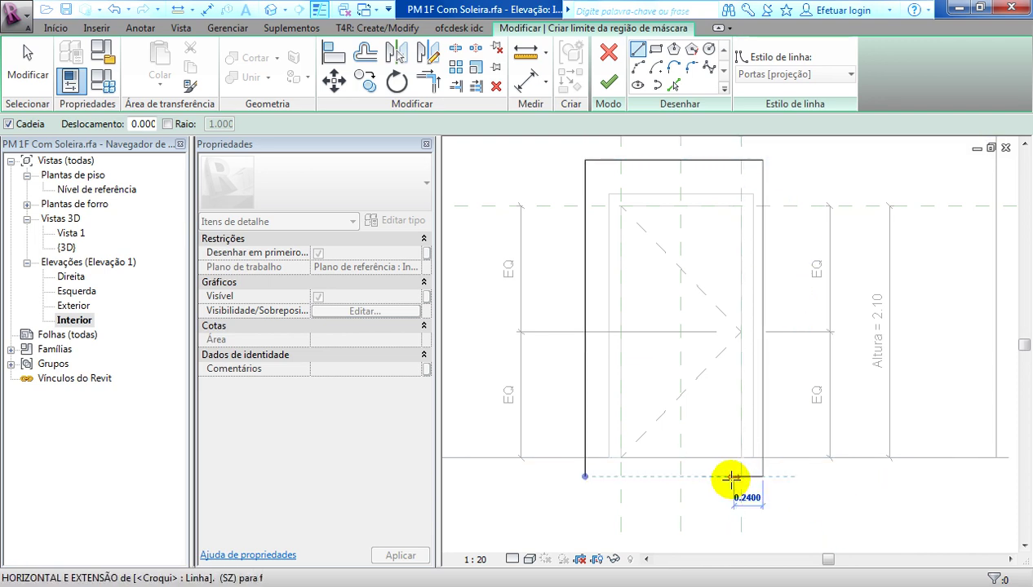
pyautogui.click(726, 478)
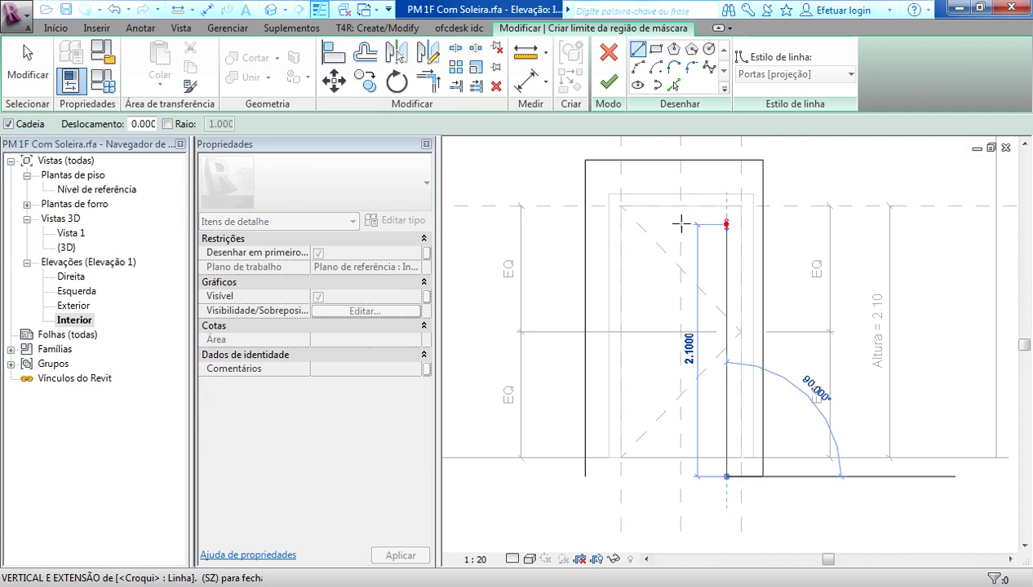
pyautogui.click(727, 223)
pyautogui.click(630, 224)
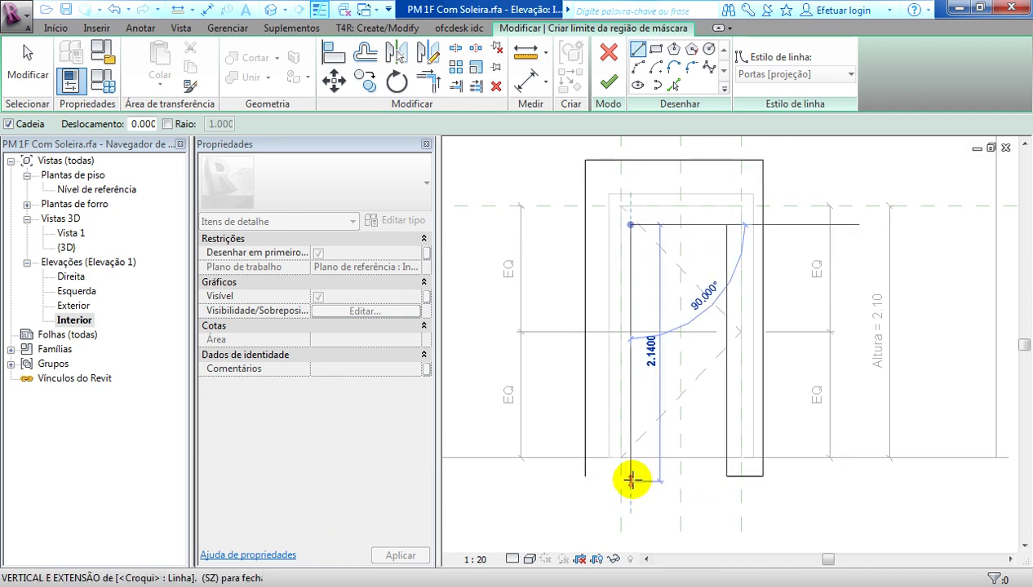
pyautogui.click(591, 479)
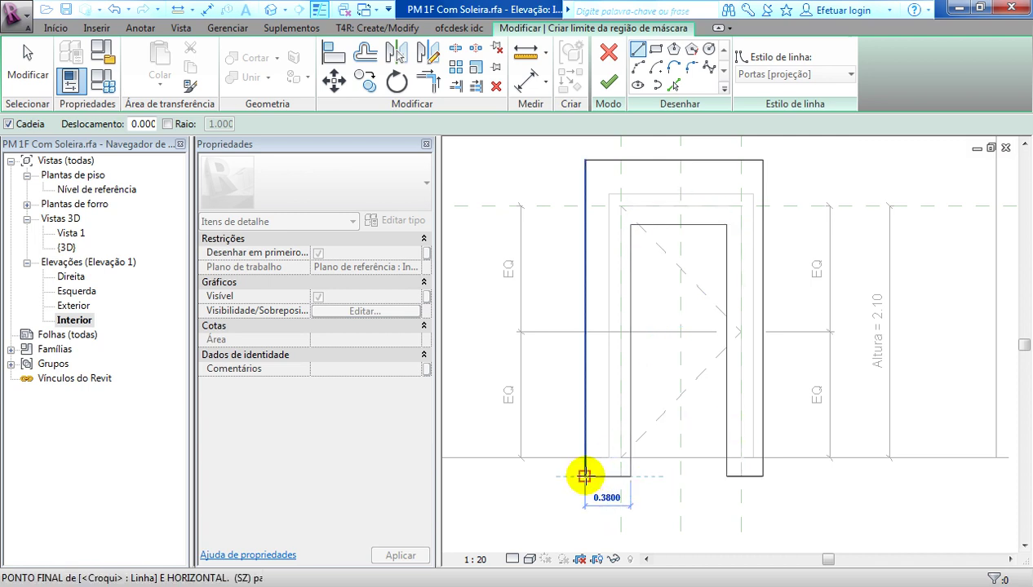
pyautogui.click(585, 476)
pyautogui.press('Escape')
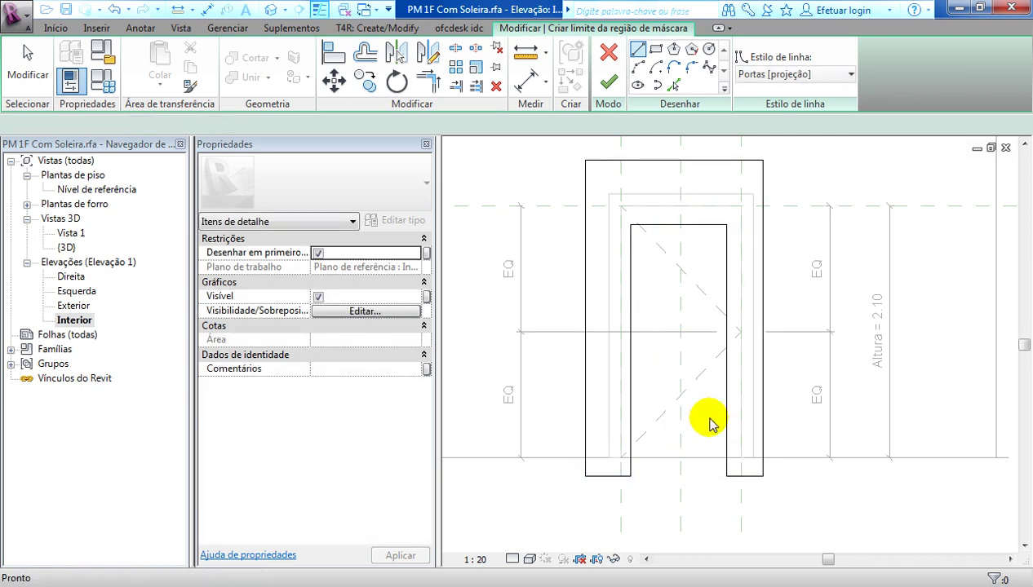
pyautogui.press('Escape')
pyautogui.press('Escape')
# With Align (AL), snap the left, top, outer-right and inner-right sketch edges to the frame references, locking the right edge.
pyautogui.press('a')
pyautogui.press('l')
pyautogui.click(608, 381)
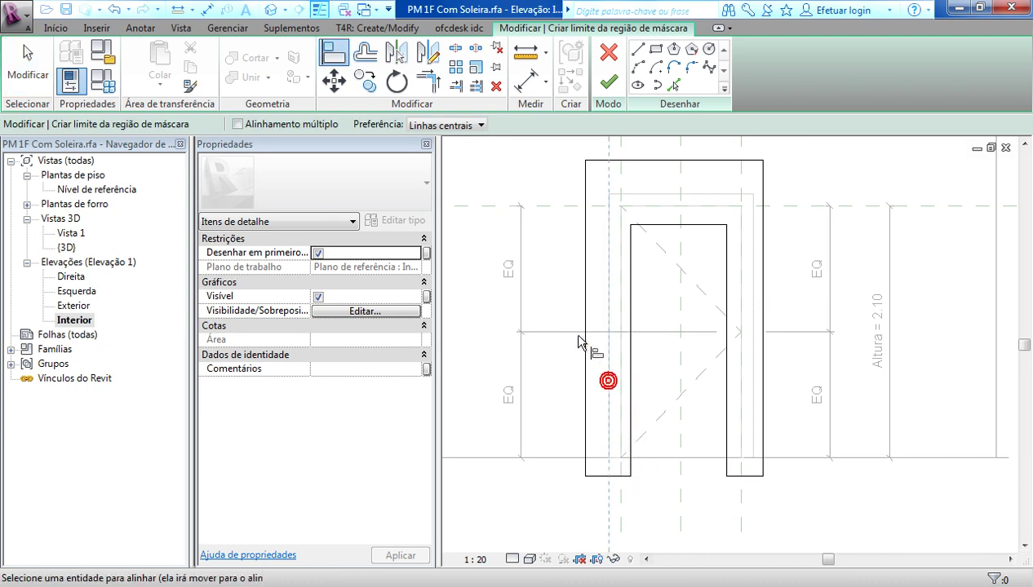
pyautogui.click(584, 345)
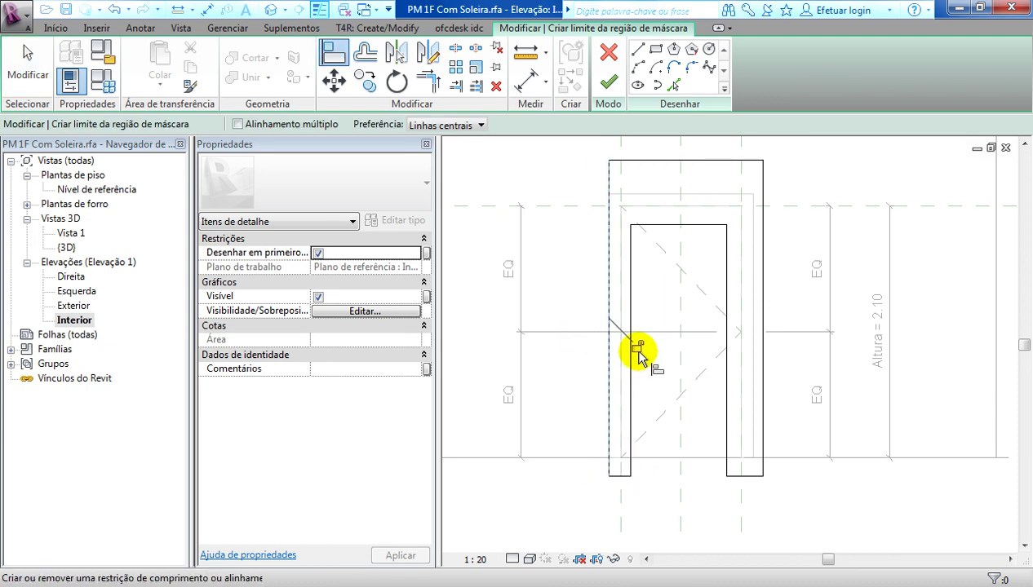
pyautogui.click(662, 196)
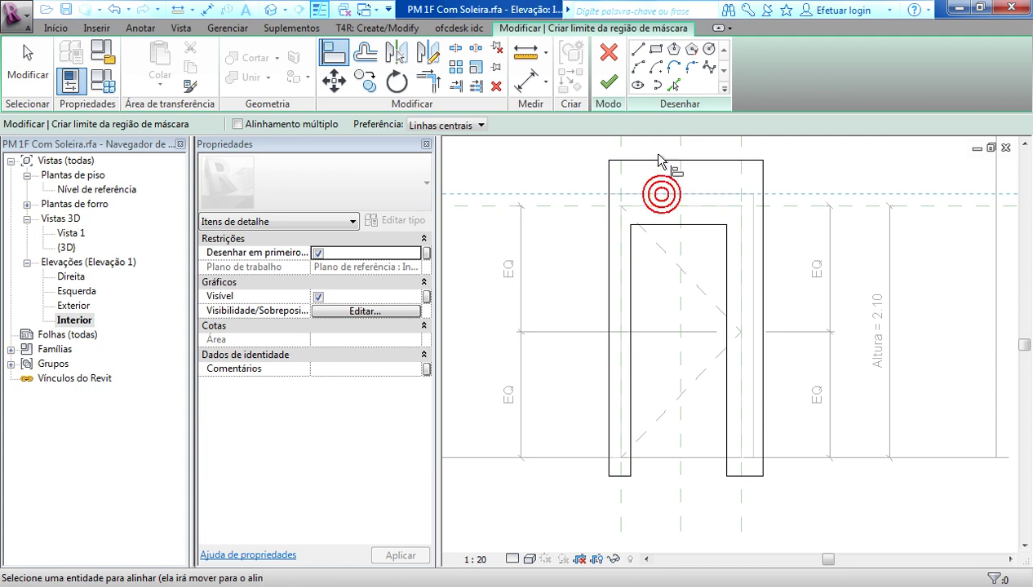
pyautogui.click(658, 159)
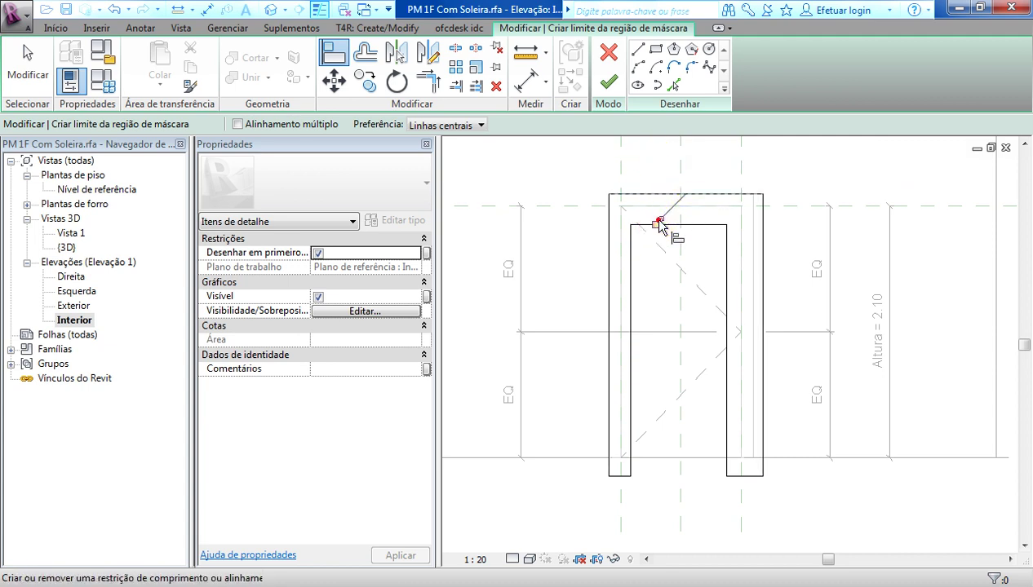
pyautogui.click(755, 244)
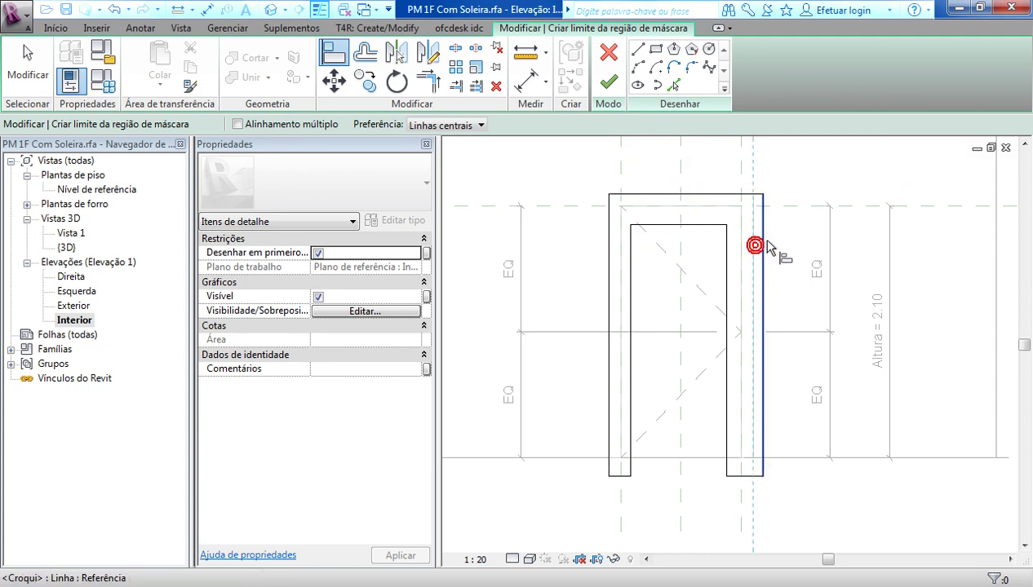
pyautogui.click(766, 245)
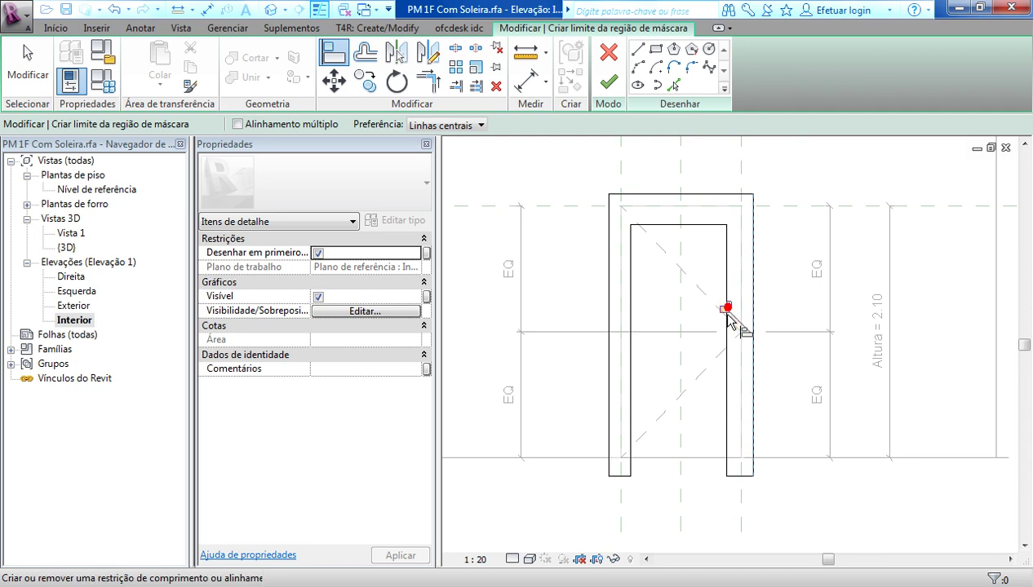
pyautogui.click(742, 271)
pyautogui.click(724, 264)
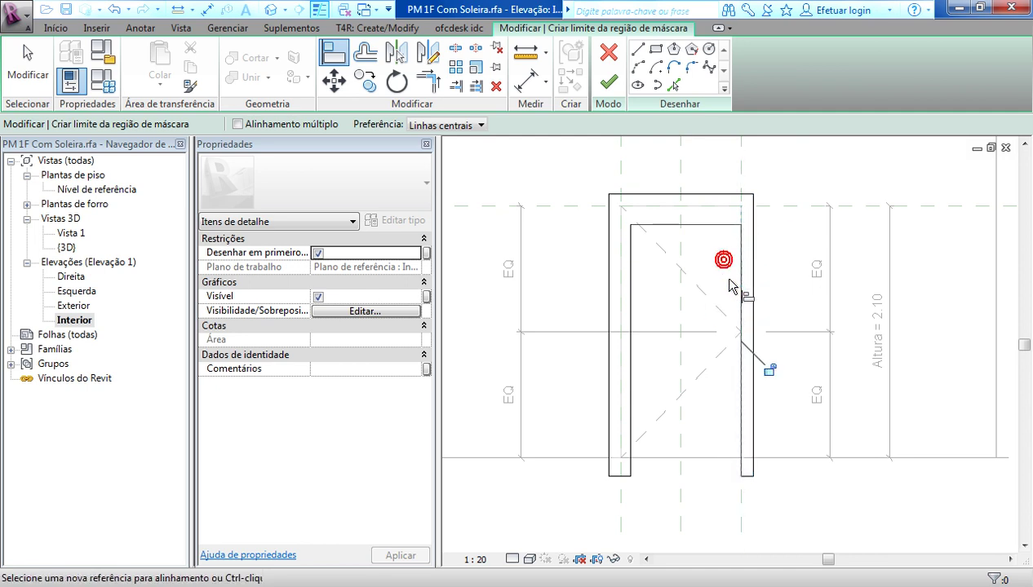
pyautogui.click(767, 368)
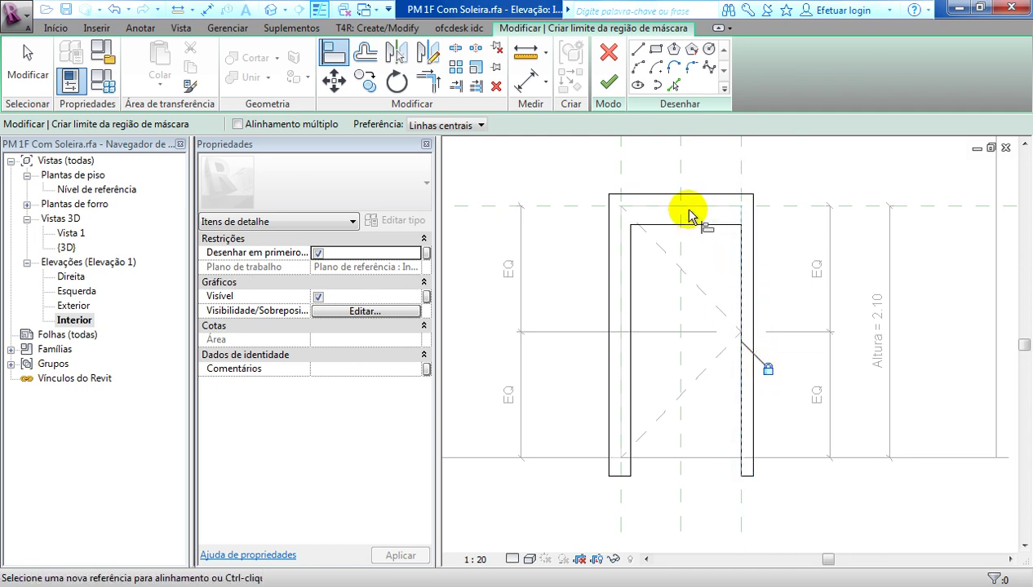
# Align the inner top and inner left edges to their references and both leg bottoms to the floor line.
pyautogui.click(712, 205)
pyautogui.click(707, 227)
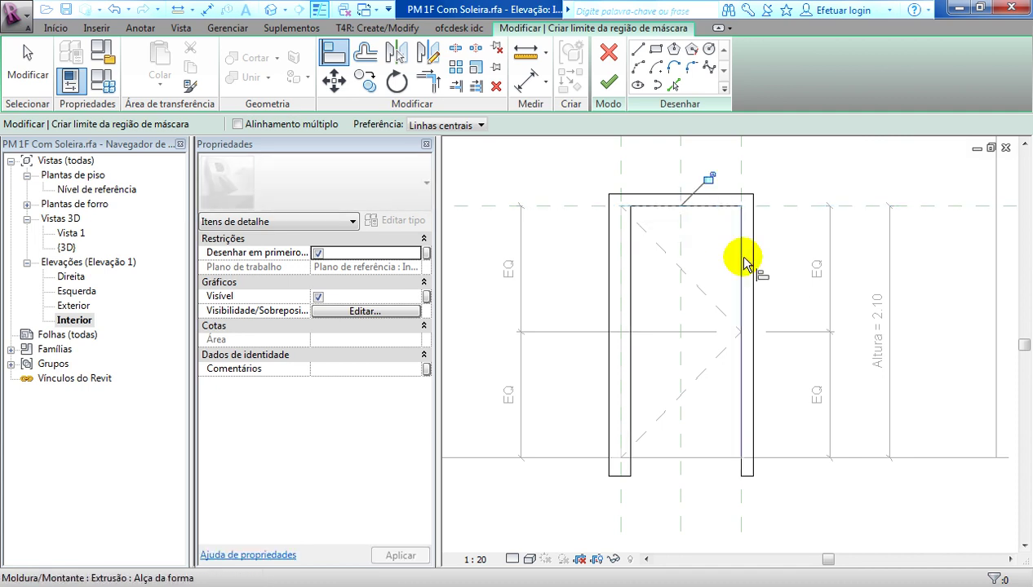
pyautogui.click(621, 234)
pyautogui.click(633, 261)
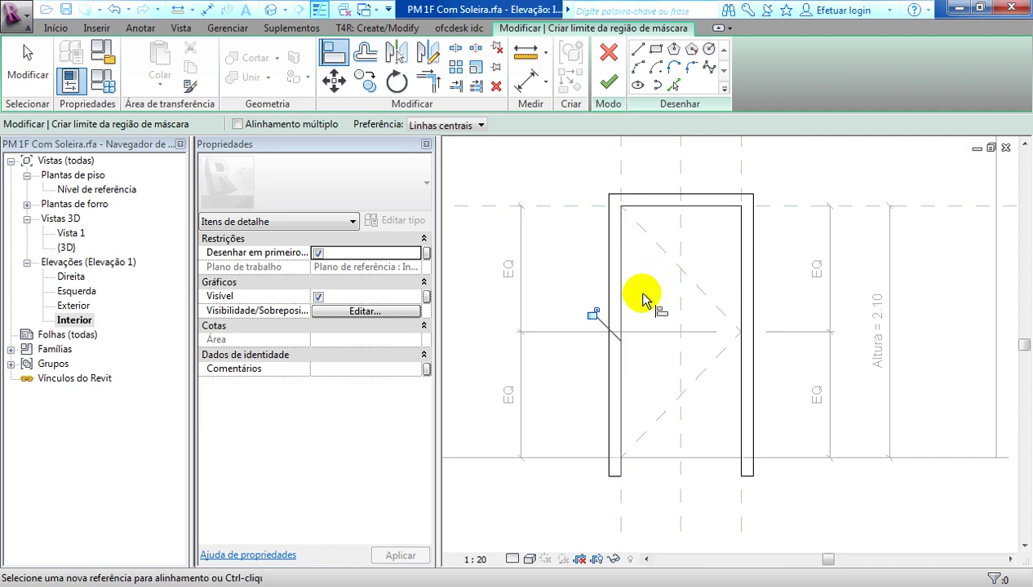
pyautogui.click(615, 459)
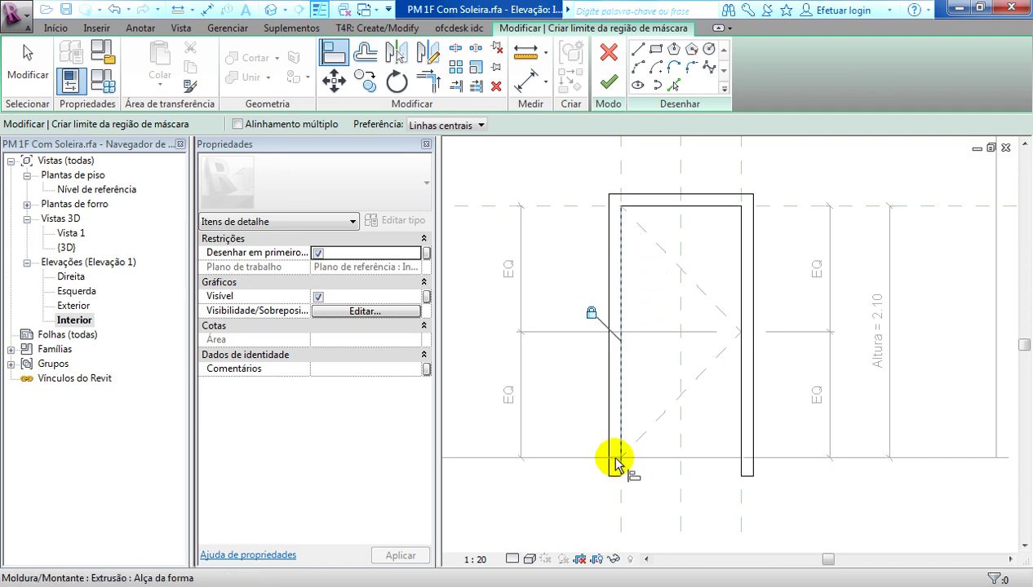
pyautogui.click(615, 477)
pyautogui.click(642, 430)
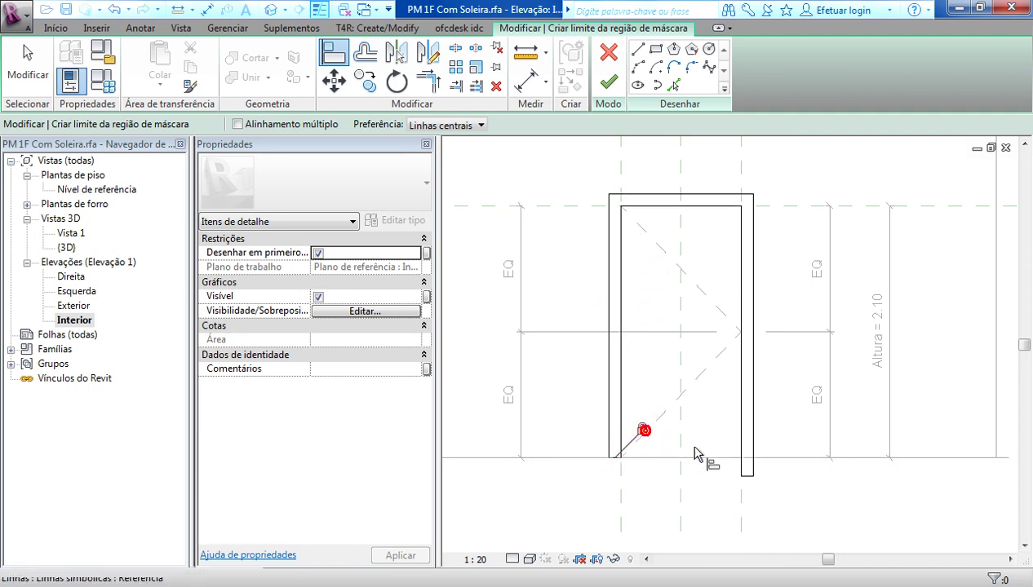
pyautogui.click(749, 459)
pyautogui.click(748, 475)
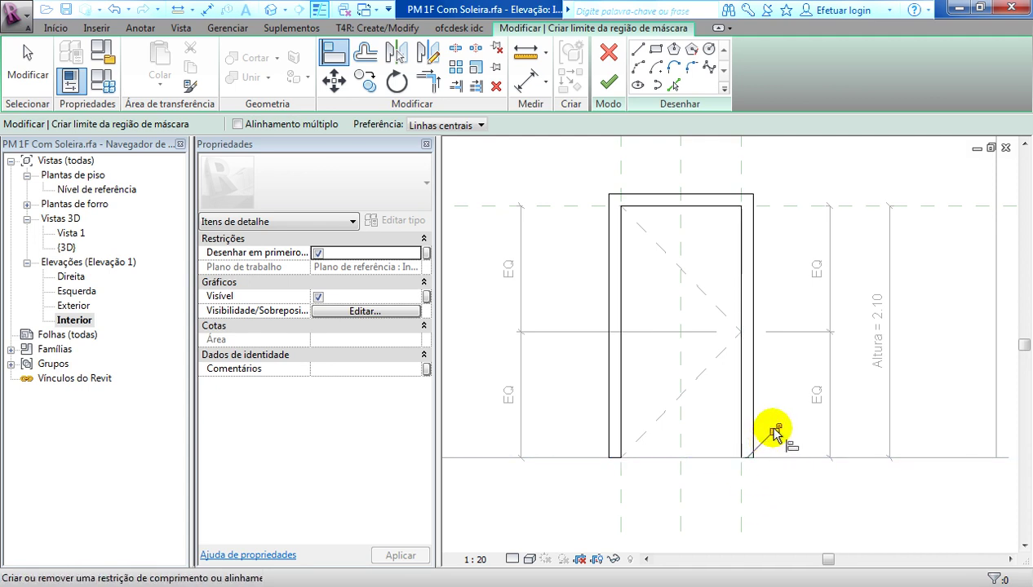
# Finish the frame masking region, restrict its visibility to Alto detail only, and save the family.
pyautogui.click(608, 81)
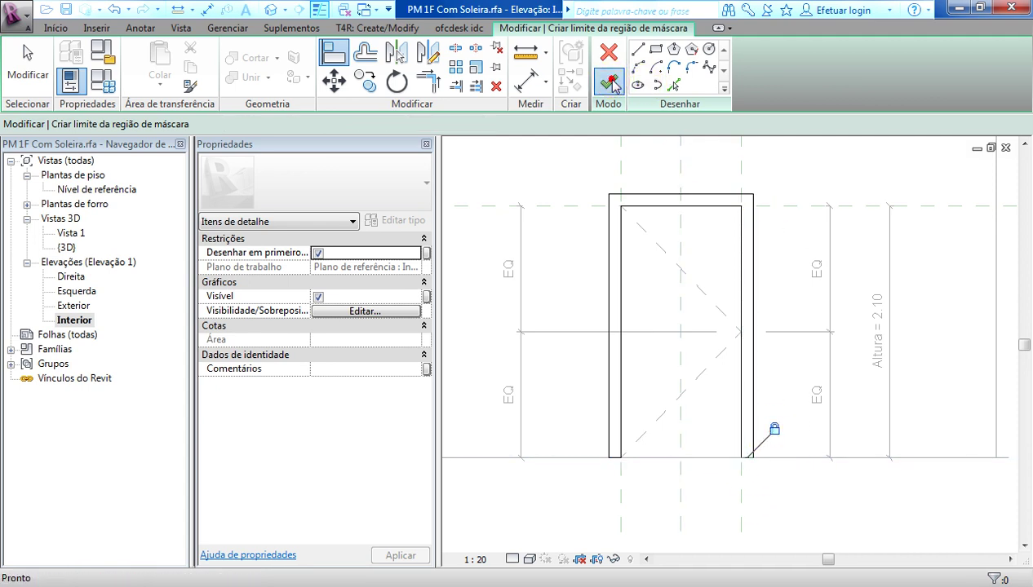
pyautogui.click(570, 165)
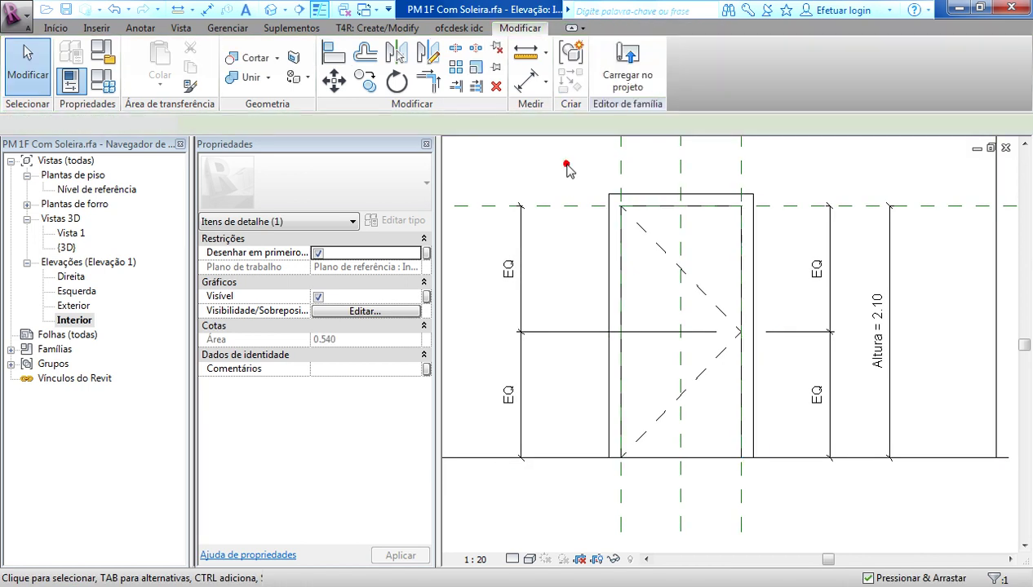
pyautogui.click(661, 196)
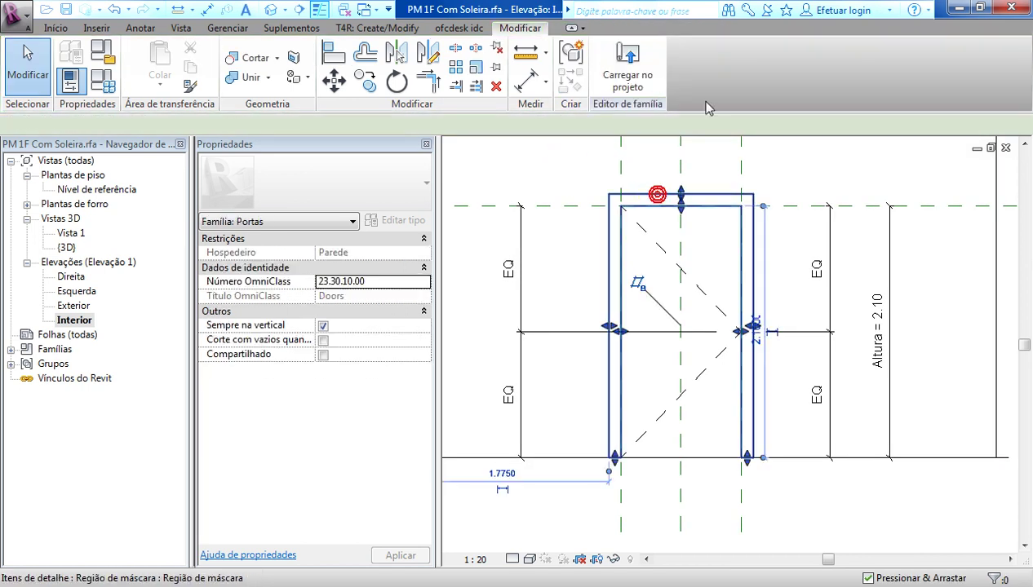
pyautogui.click(667, 82)
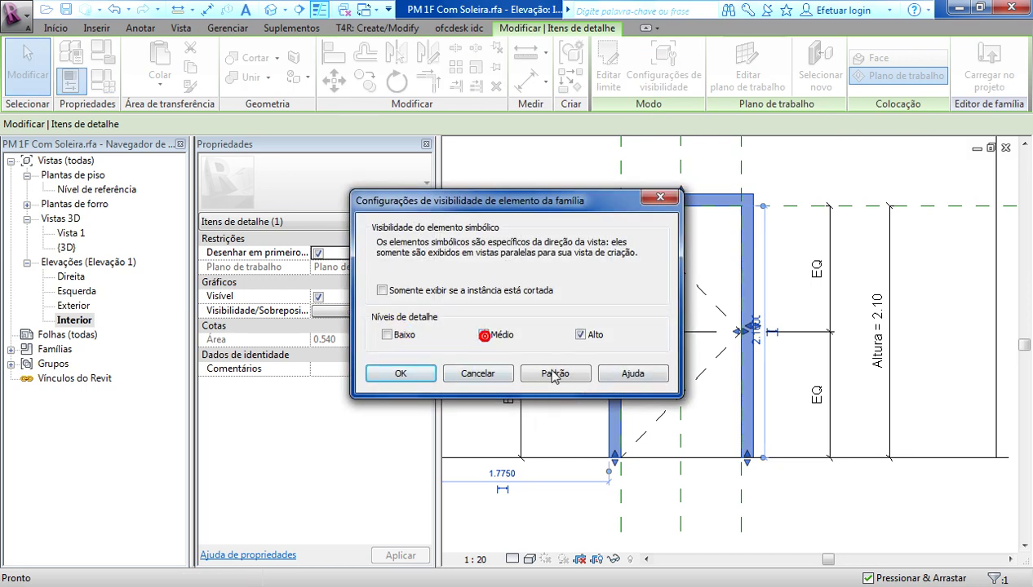
pyautogui.click(427, 376)
pyautogui.click(785, 508)
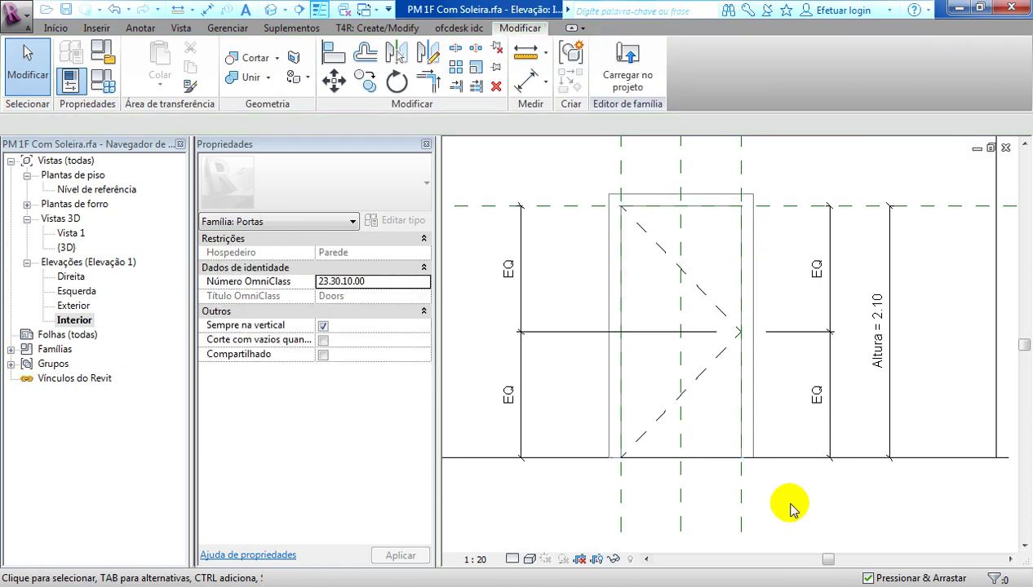
pyautogui.click(64, 14)
# Load the door family into Projeto3, replacing the existing version.
pyautogui.click(625, 69)
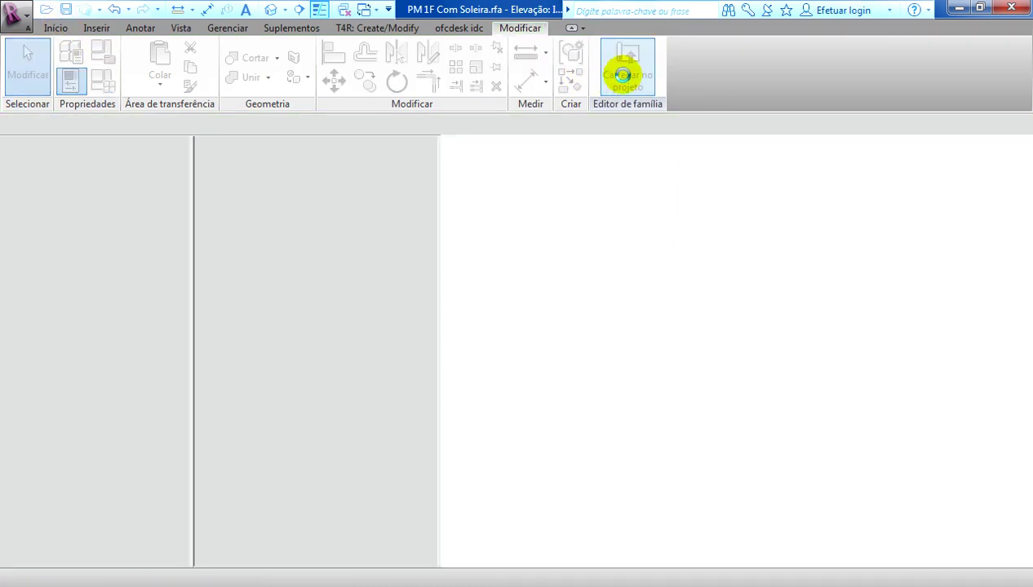
pyautogui.click(460, 257)
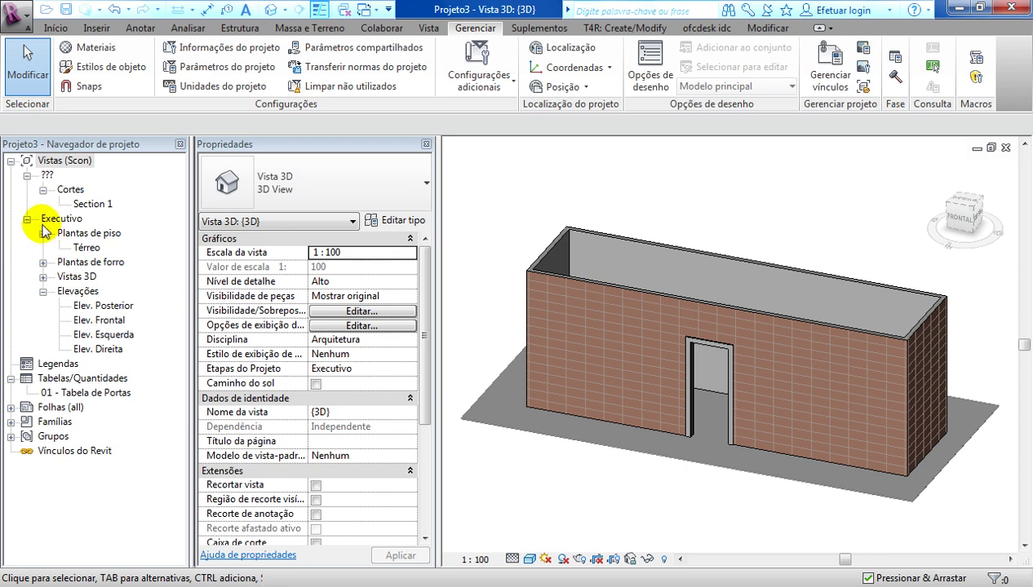
# Open the Section 1 view under Cortes and zoom in on the reloaded door.
pyautogui.doubleClick(92, 204)
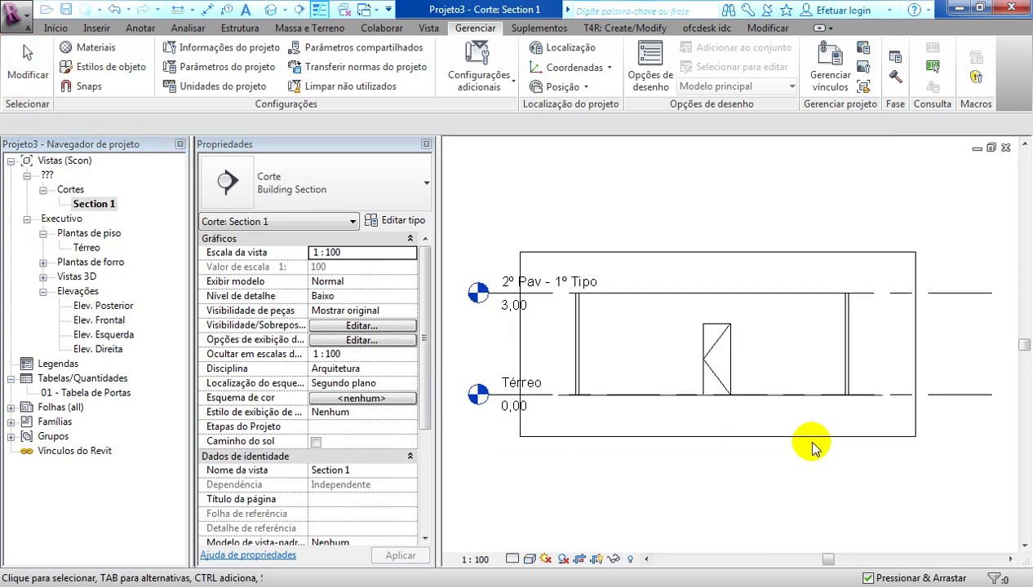
pyautogui.scroll(2, 734, 323)
pyautogui.scroll(1, 736, 382)
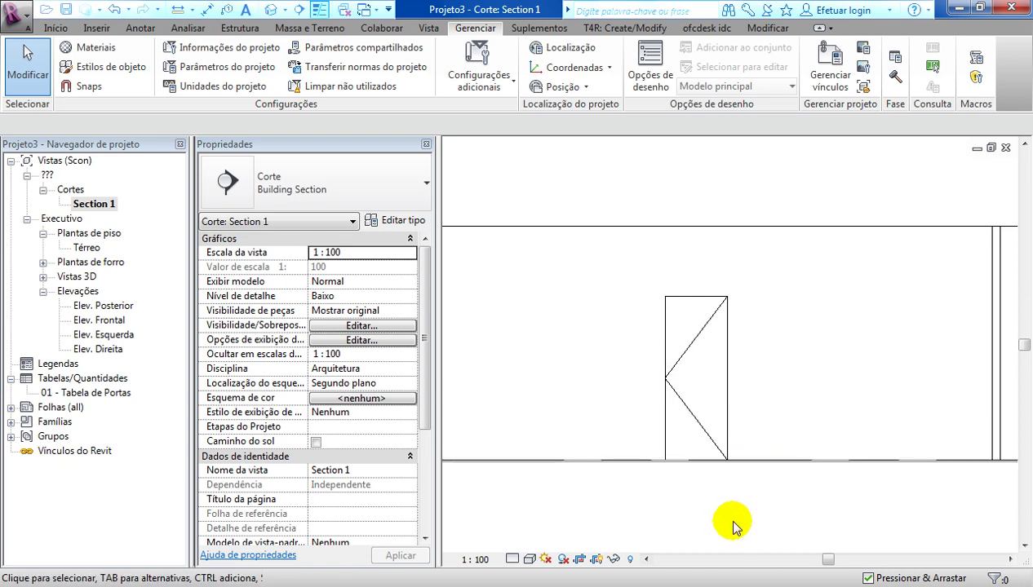
pyautogui.click(512, 560)
pyautogui.click(549, 543)
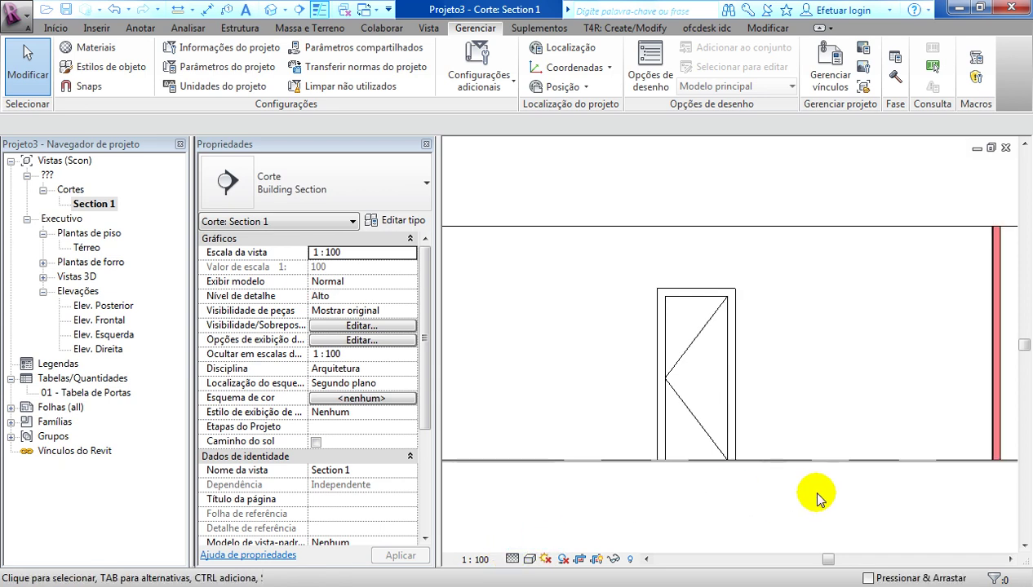
pyautogui.click(512, 560)
pyautogui.click(535, 509)
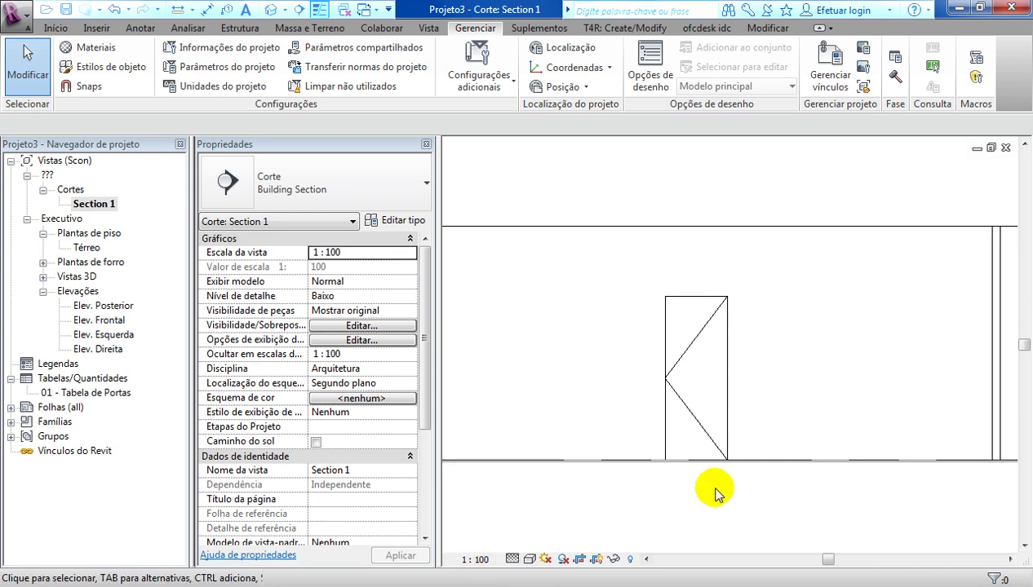